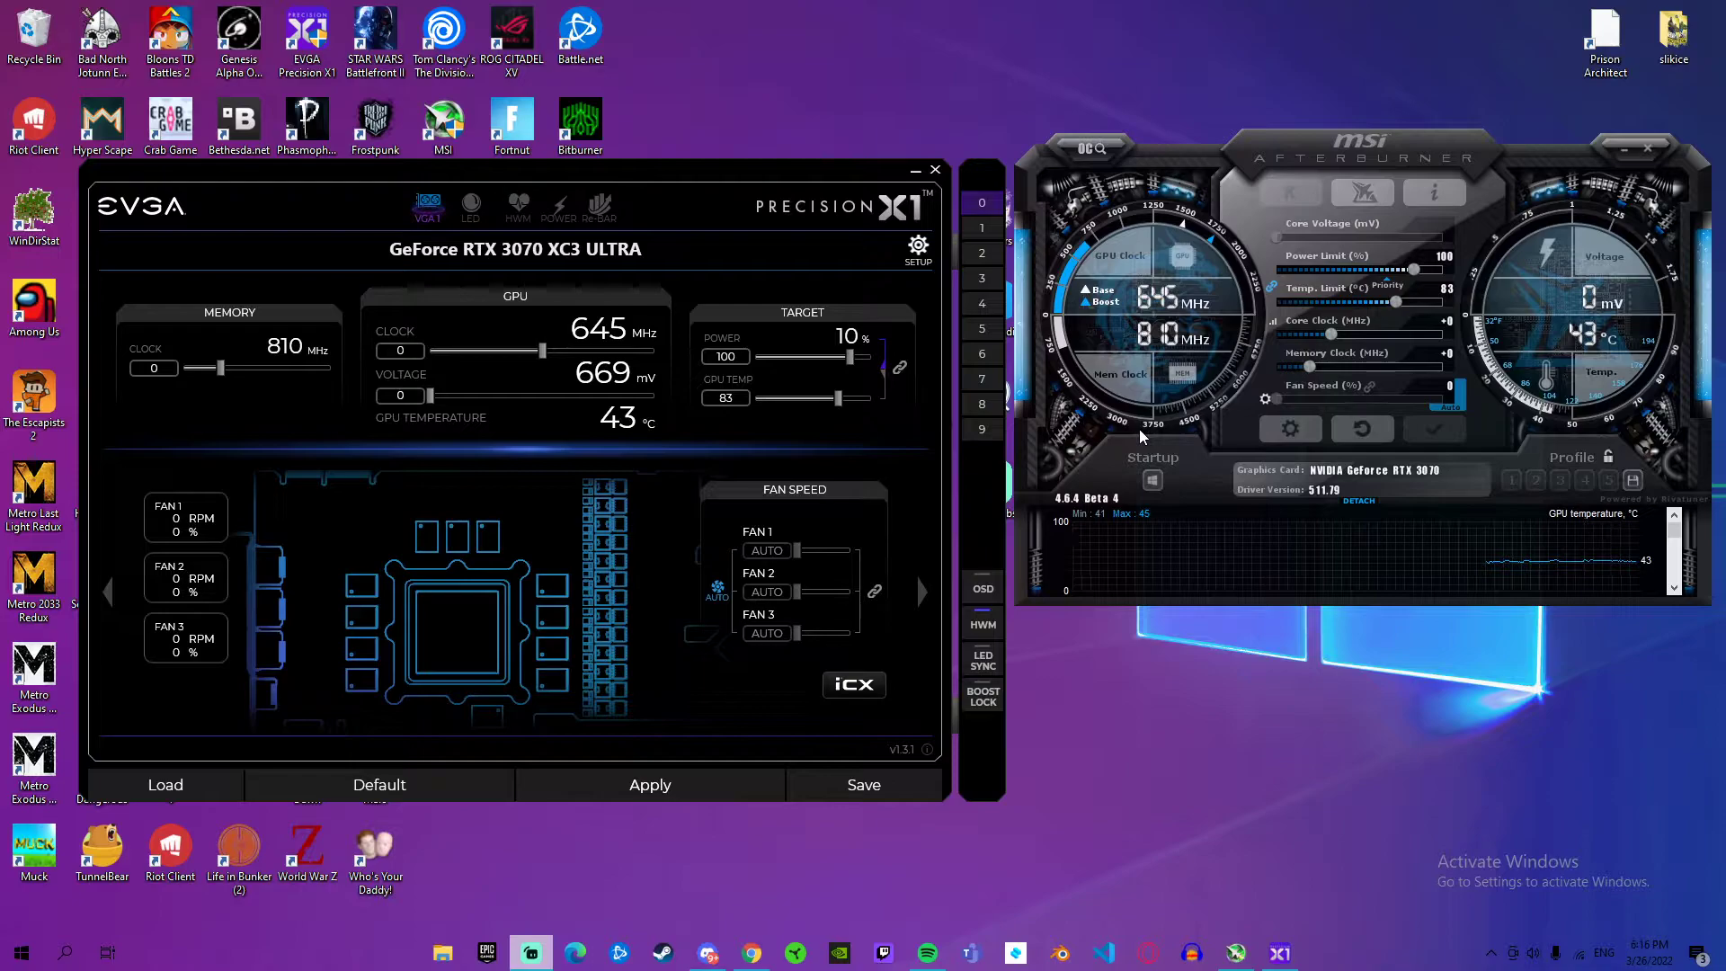
Step: Open RivaTuner Statistics Server from the system tray, look over its on-screen display and framerate limit settings, and close it
mouse_move(451, 242)
mouse_down()
mouse_move(620, 235)
mouse_move(454, 241)
mouse_up()
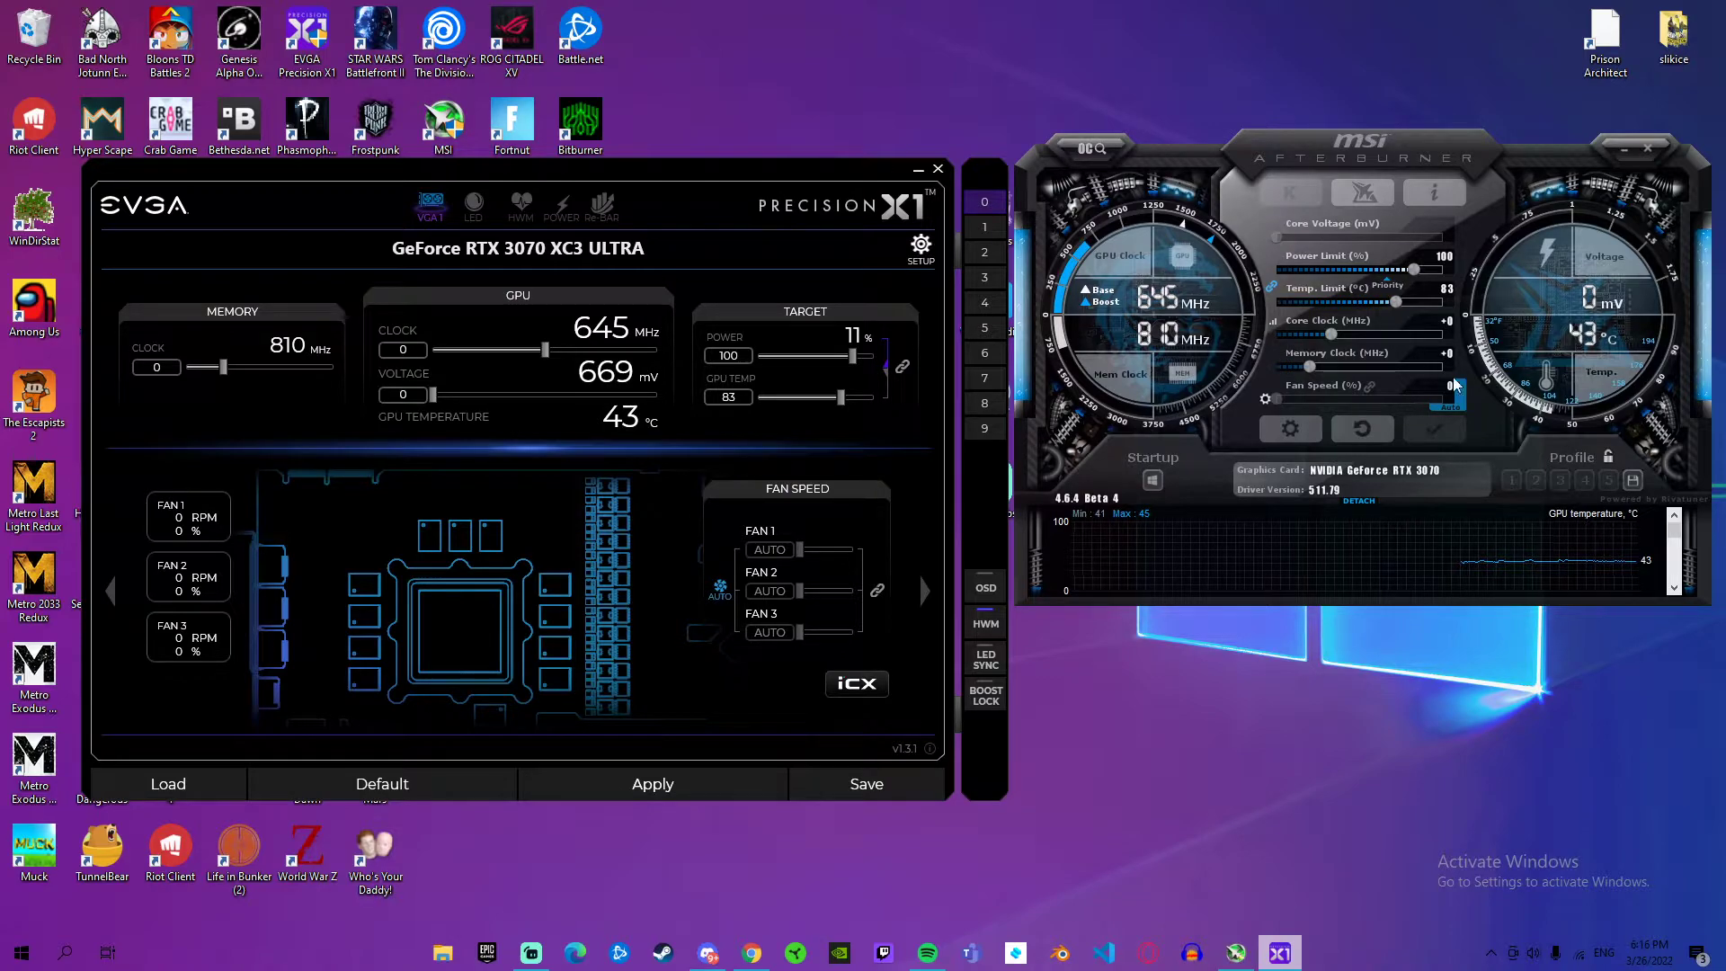
click(1490, 953)
click(1556, 887)
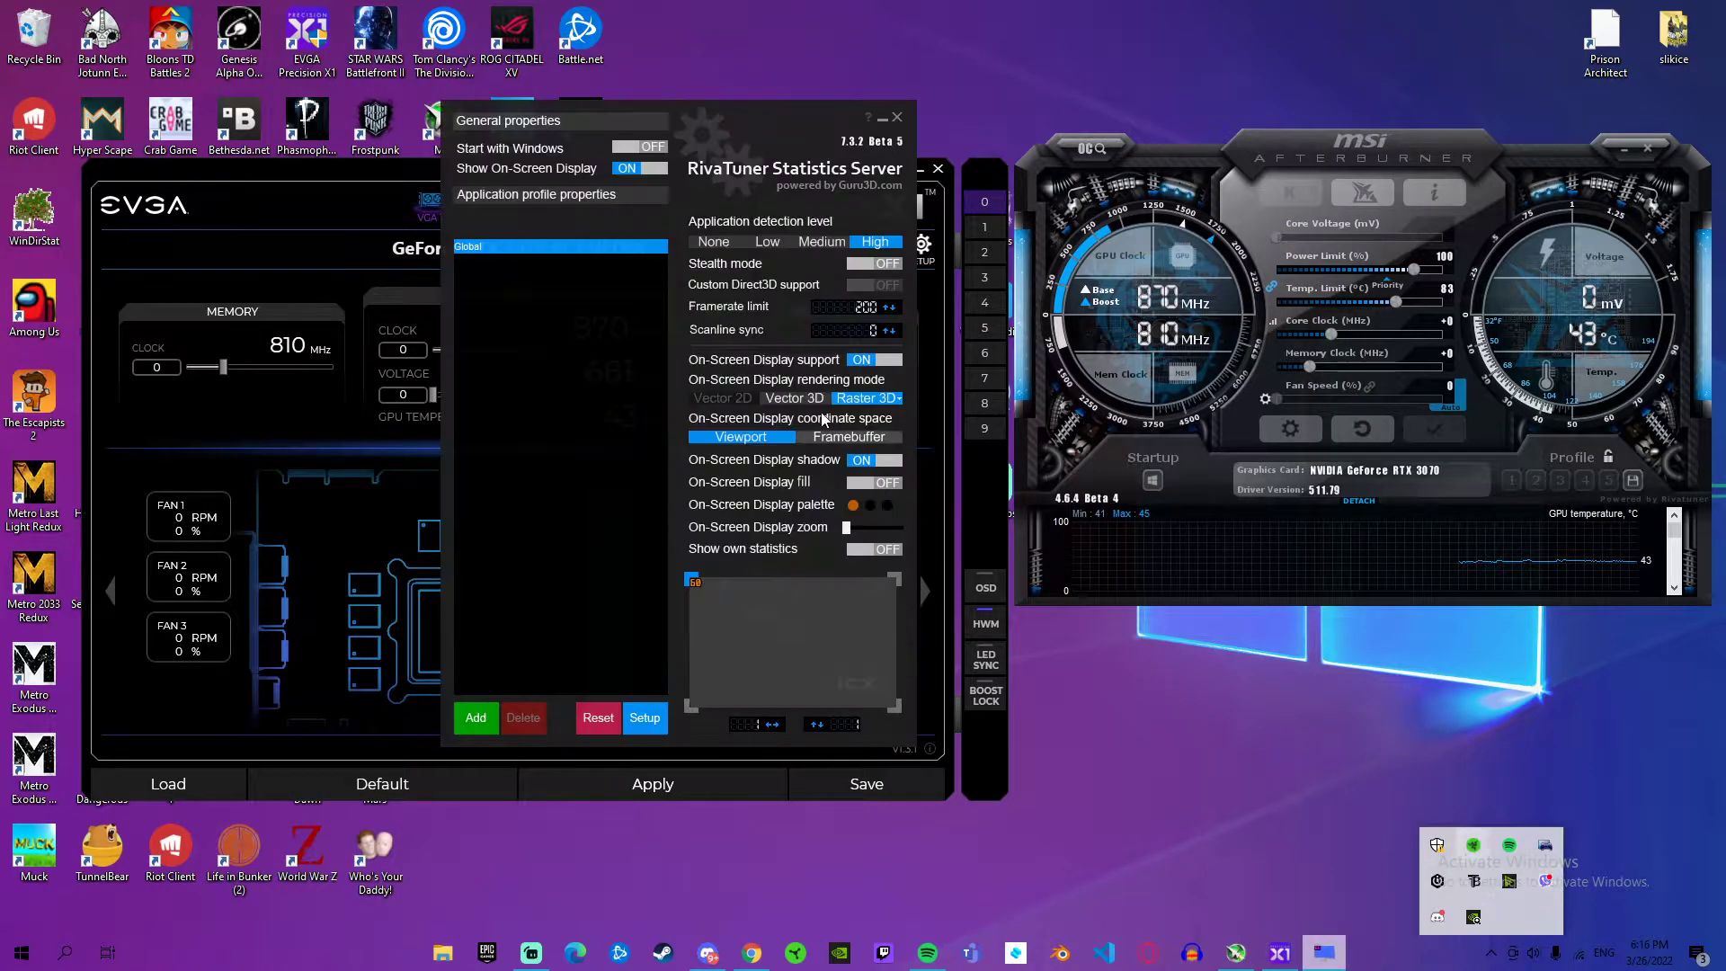
drag(692, 122, 1391, 260)
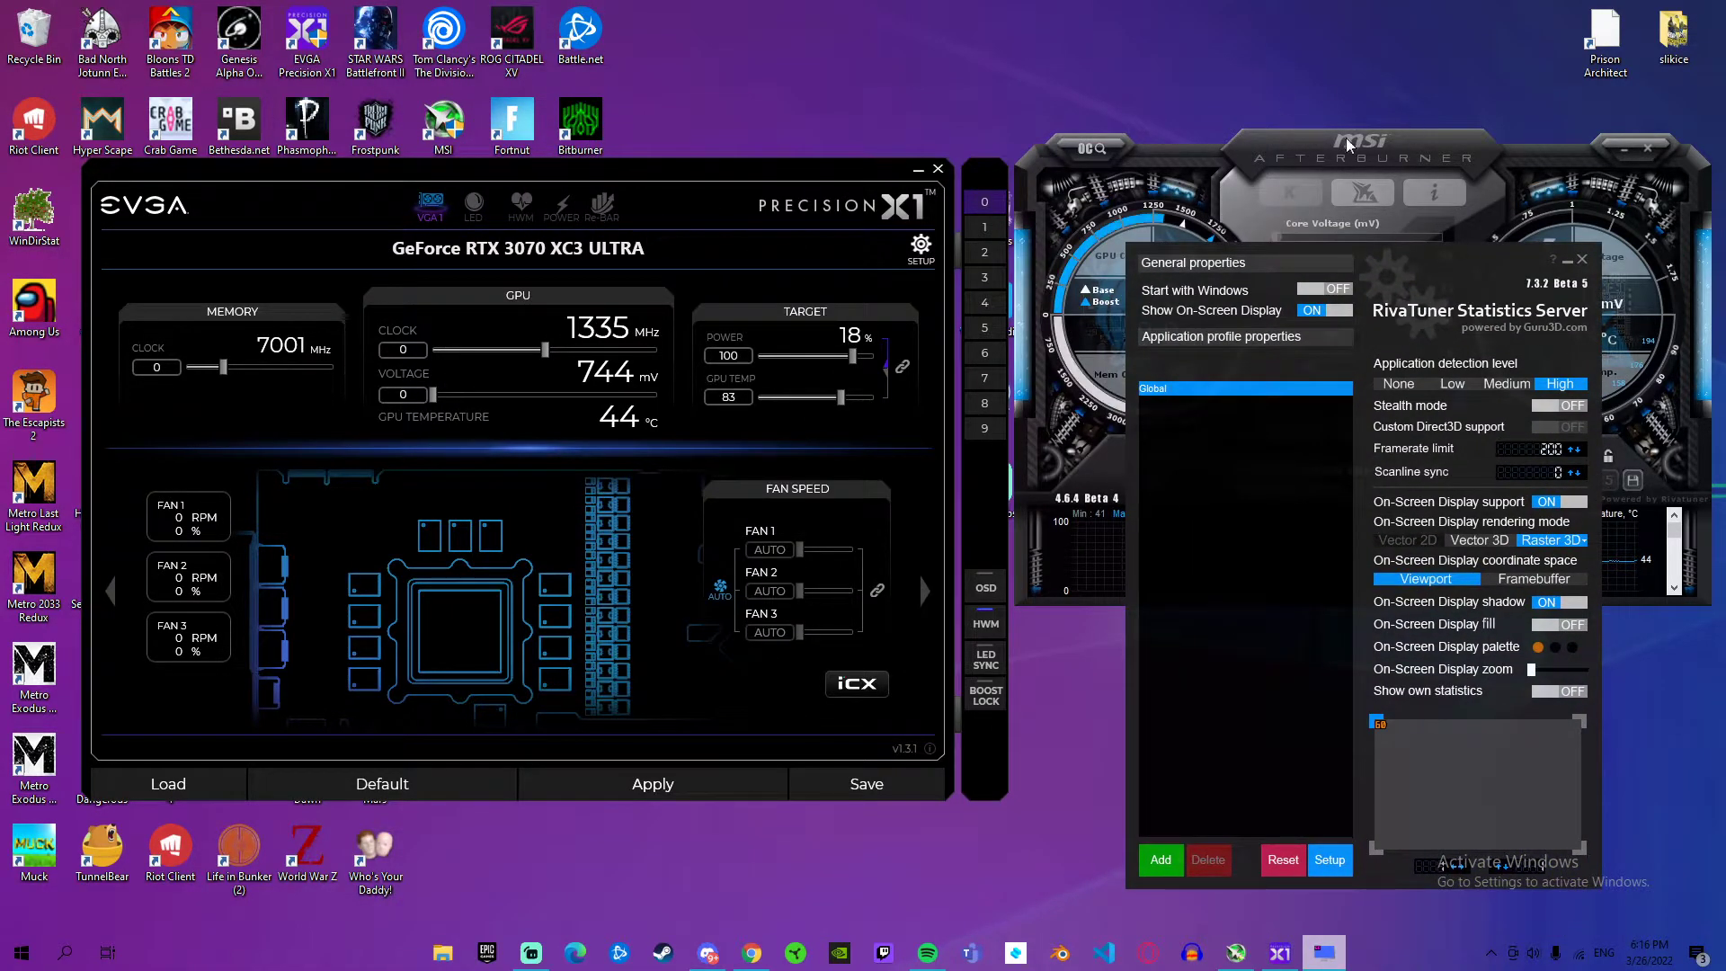
drag(1323, 318, 1223, 196)
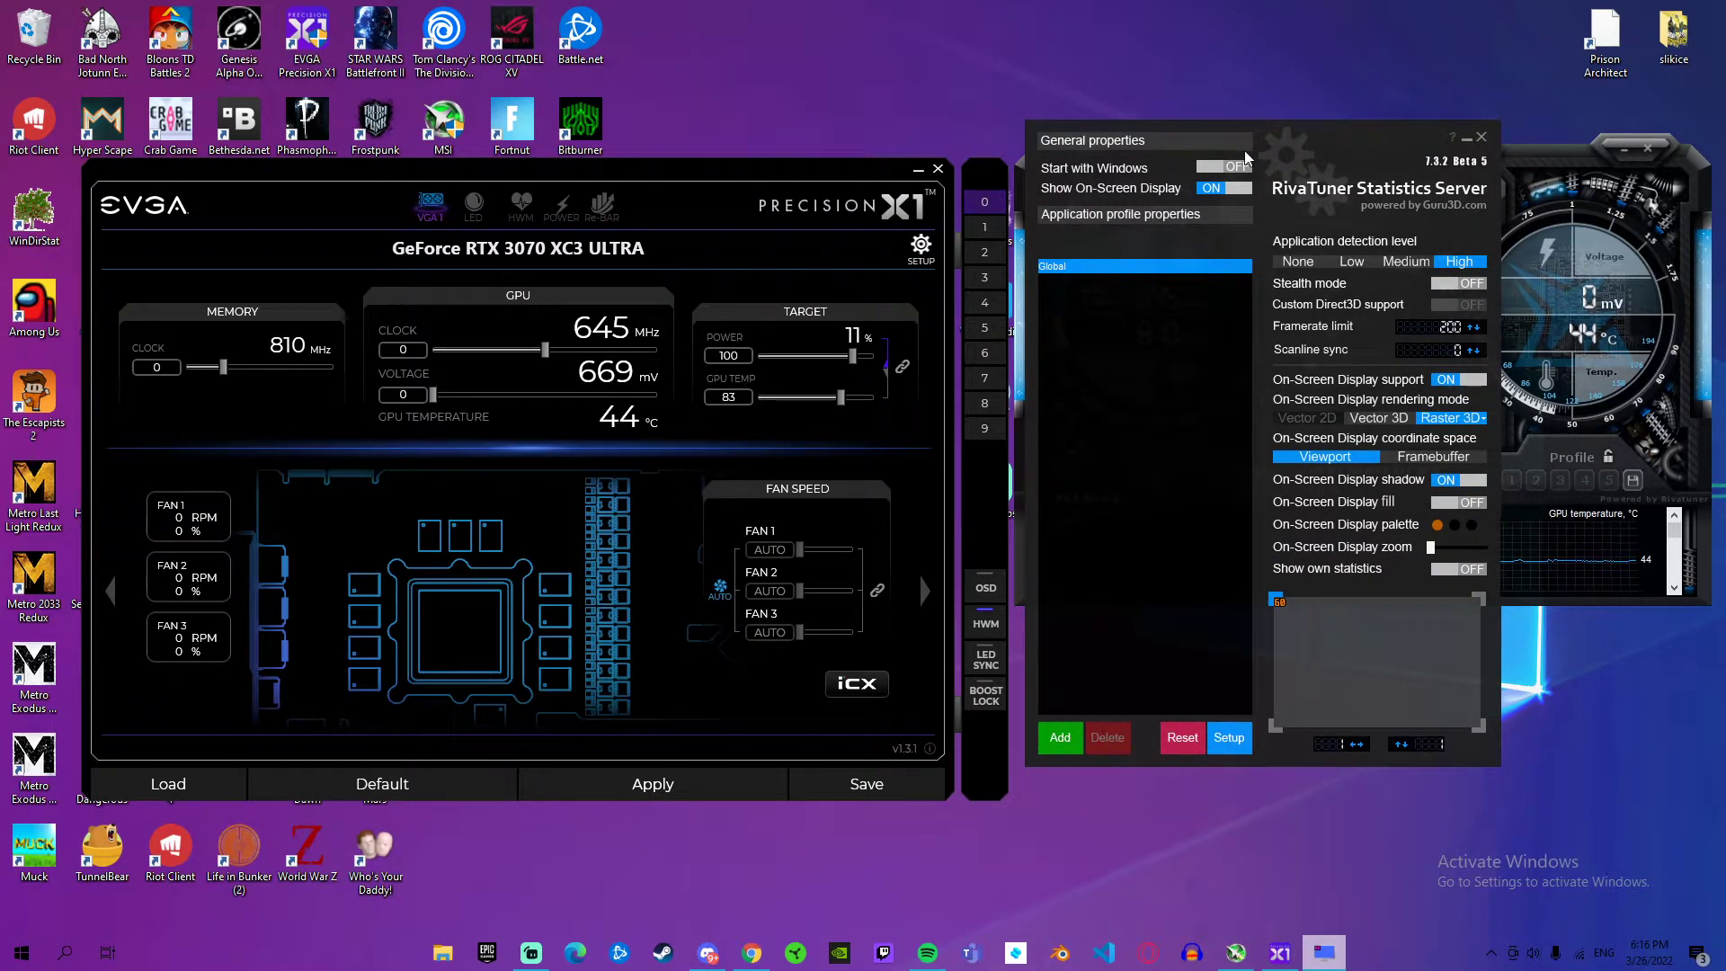
click(1481, 137)
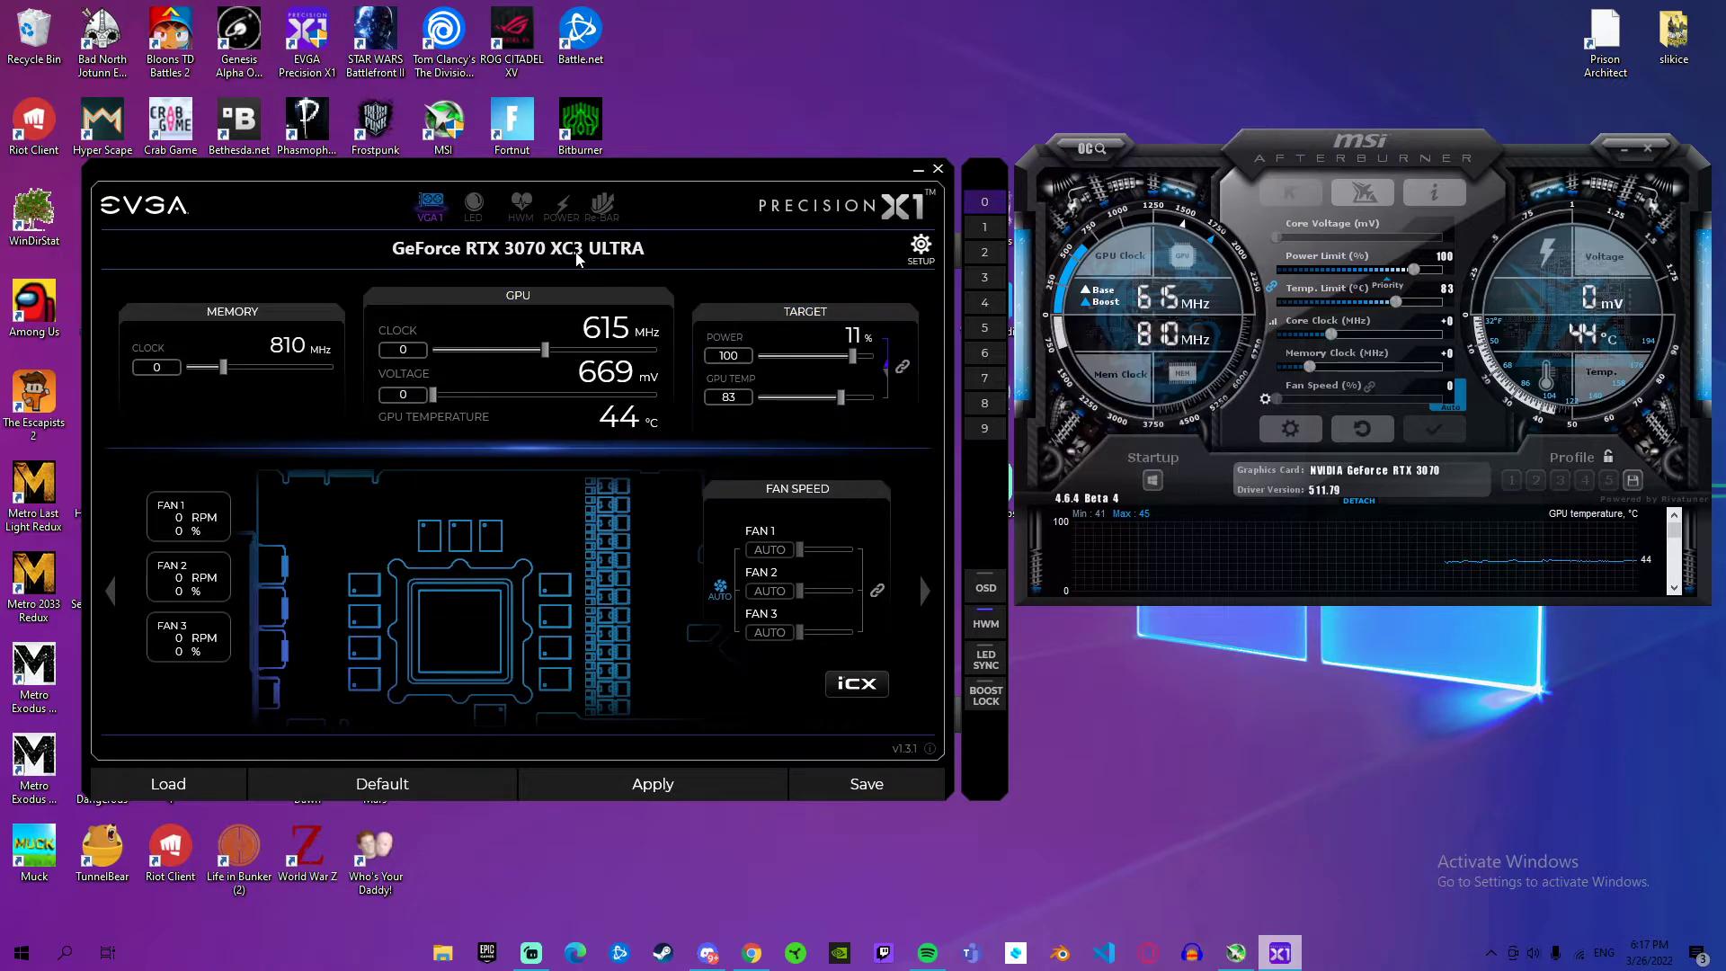
Step: Review the iCX view and the LED, hardware monitor, Power Meter and Resizable BAR pages in Precision X1, ending on the GPU overview
click(863, 685)
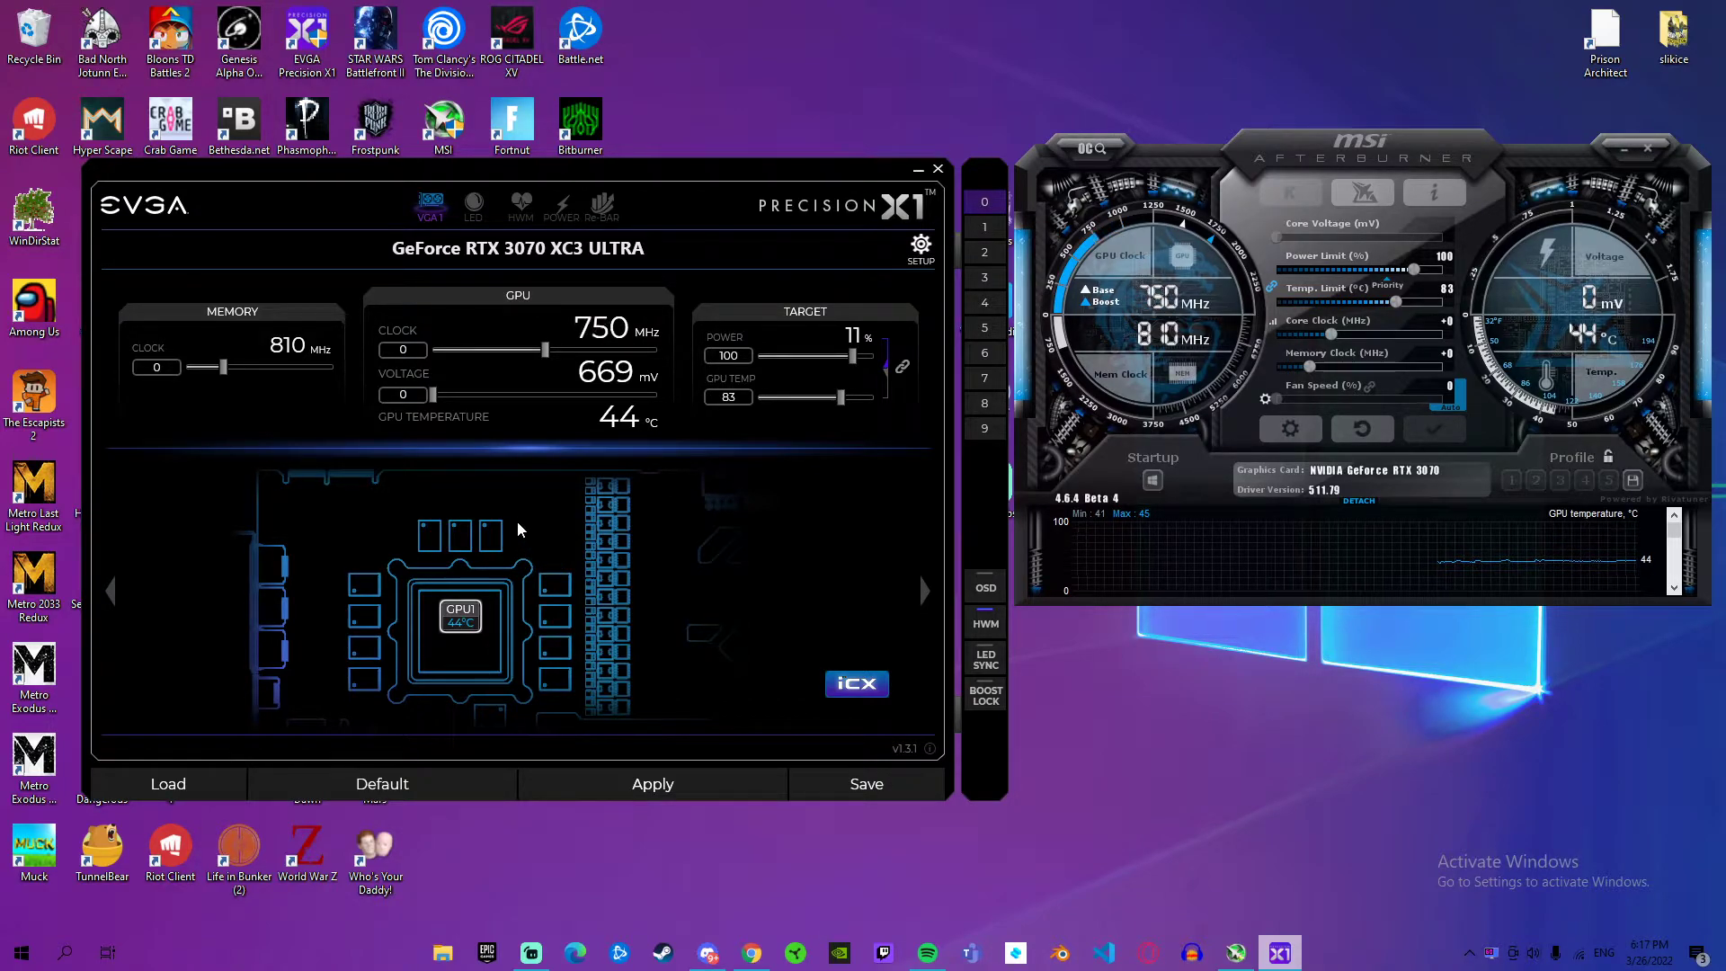
mouse_move(491, 435)
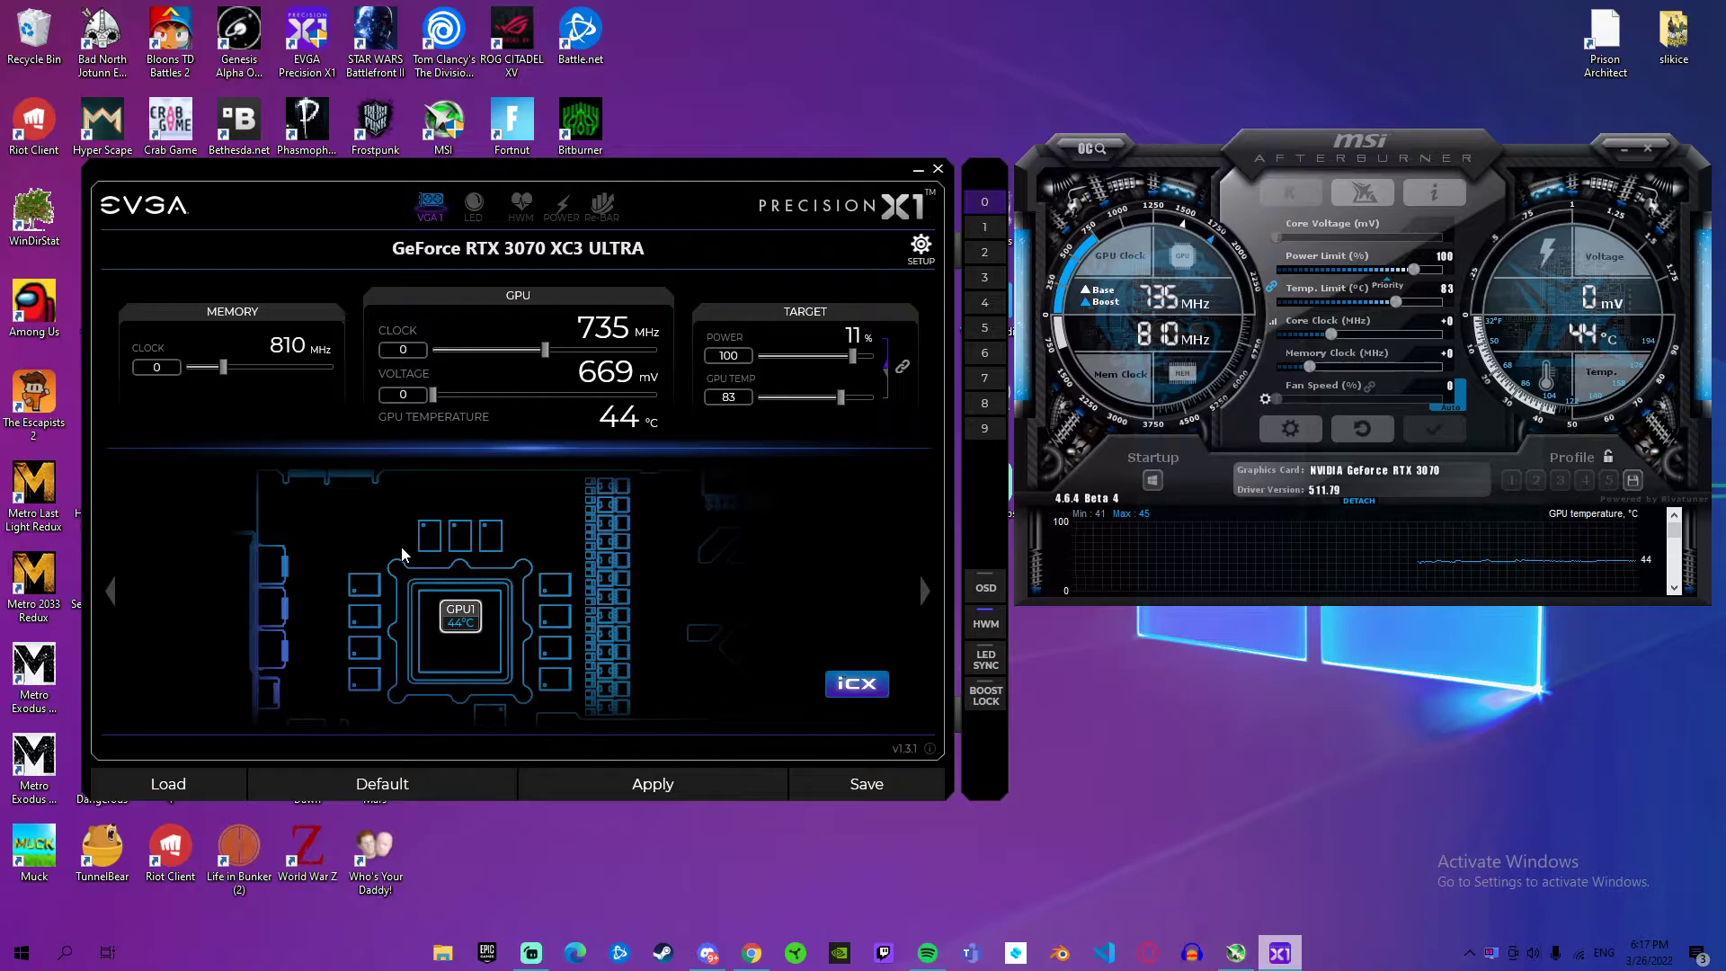
click(473, 205)
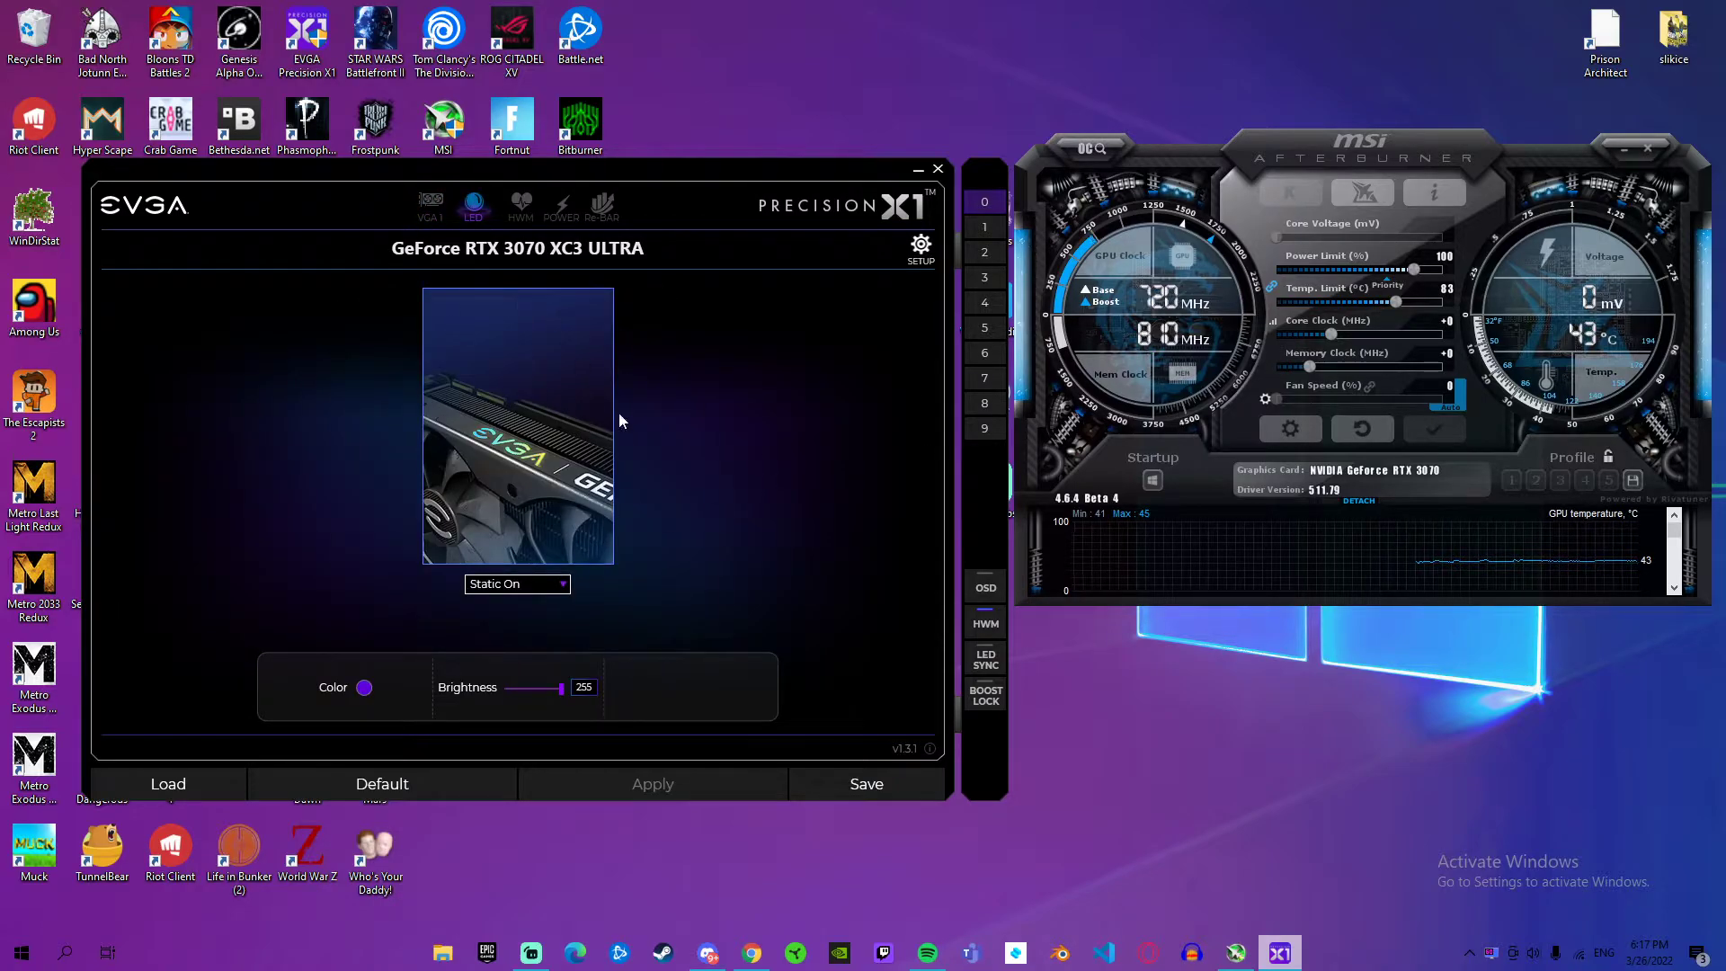
click(523, 204)
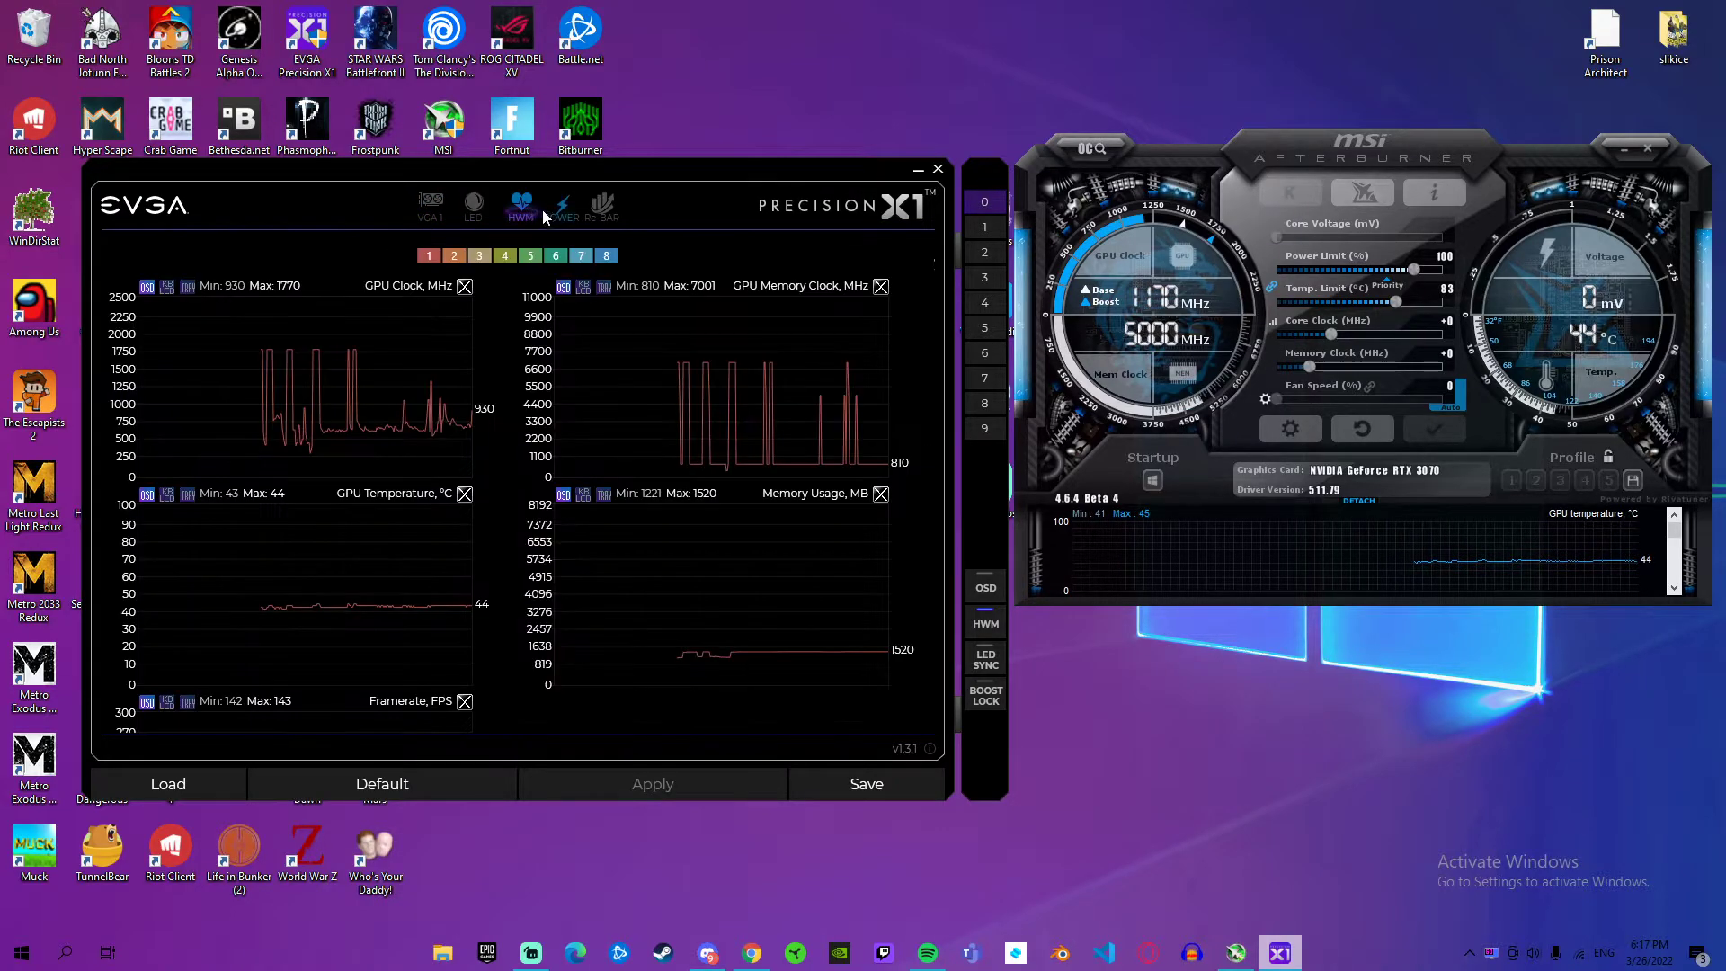
scroll(573, 401, down, 1)
scroll(572, 402, up, 1)
click(564, 205)
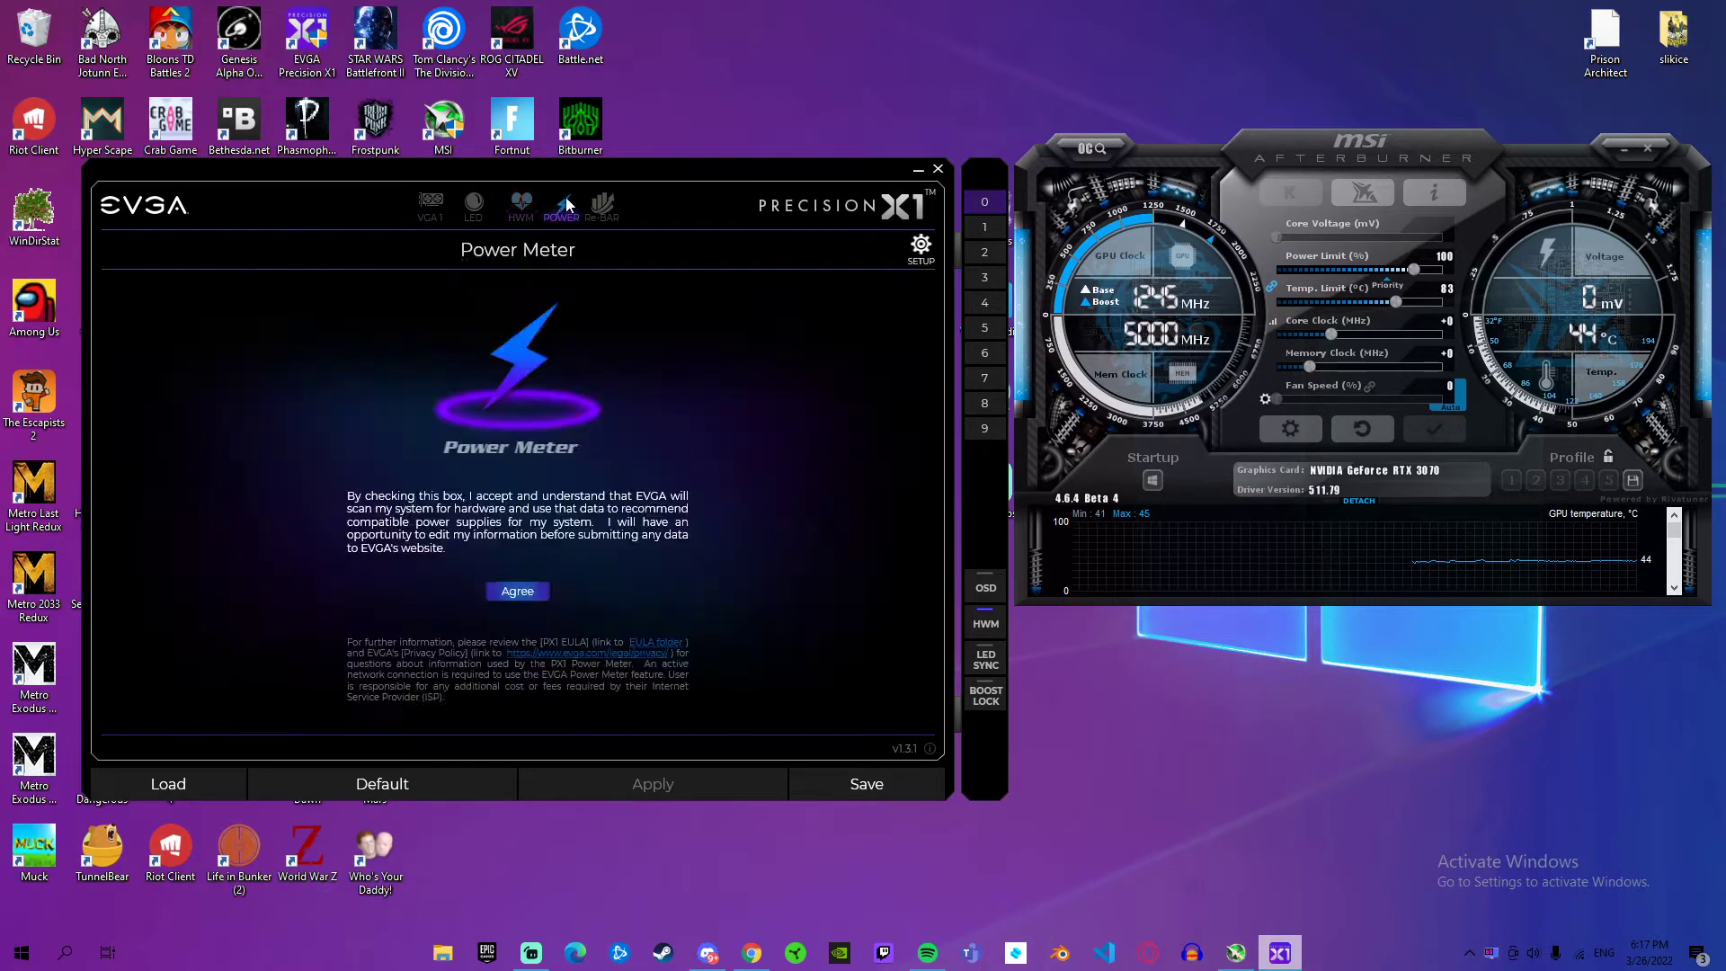
click(601, 205)
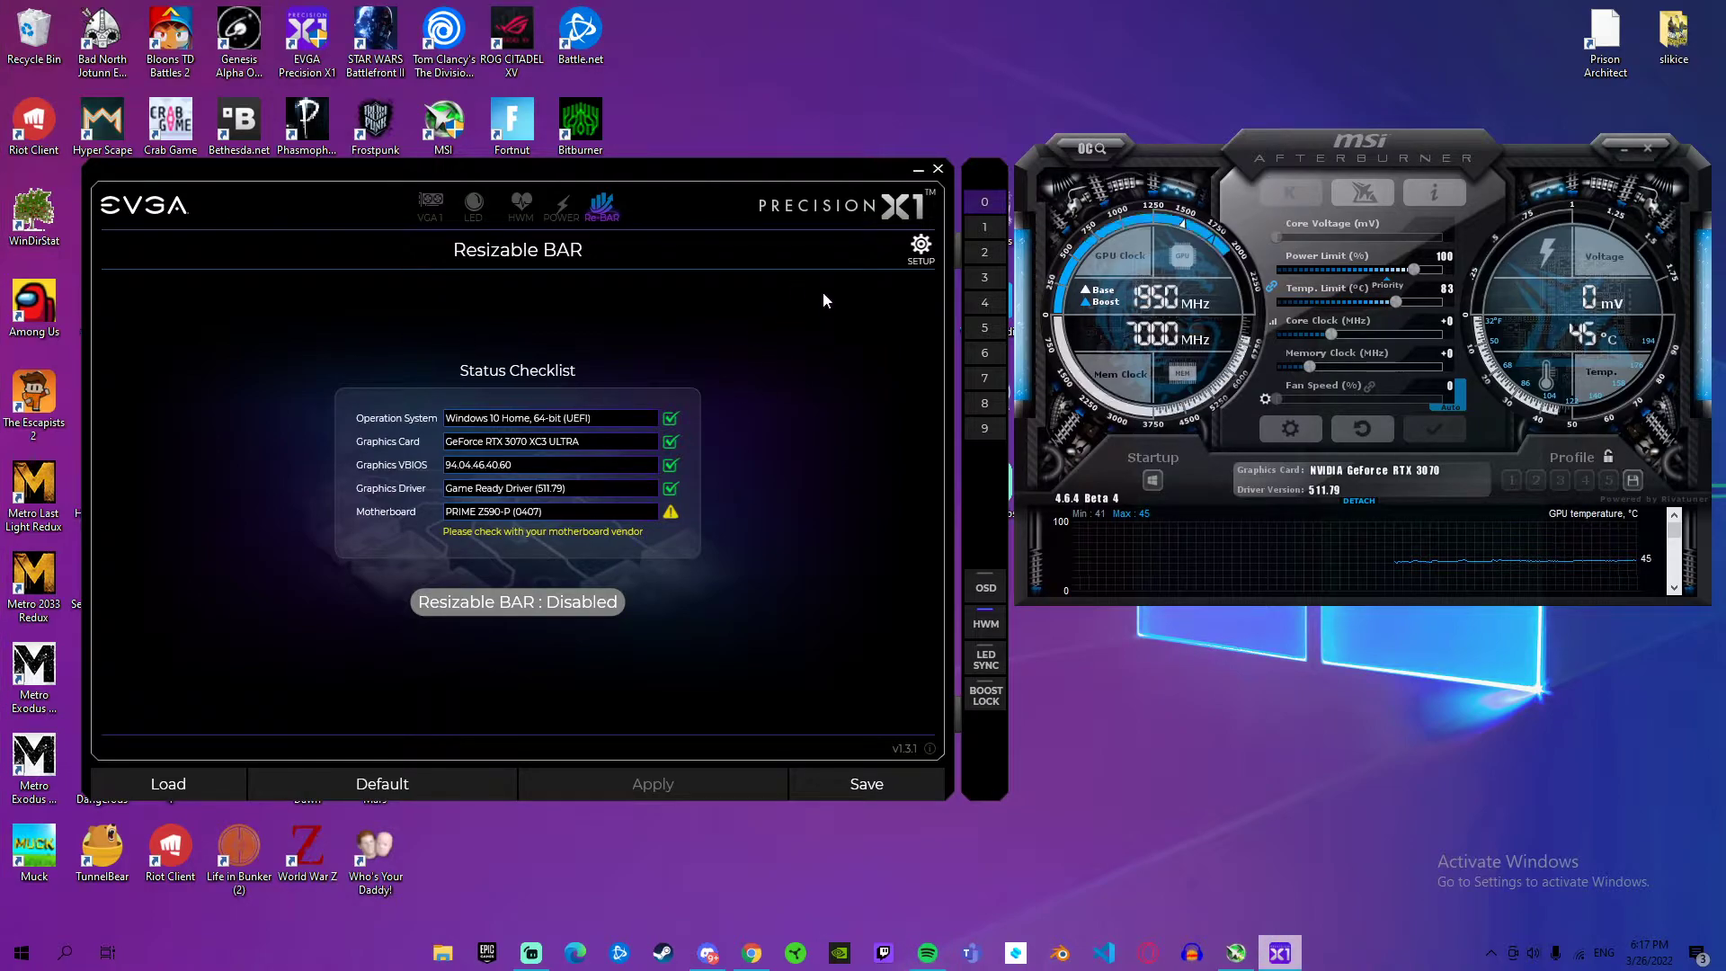
click(430, 213)
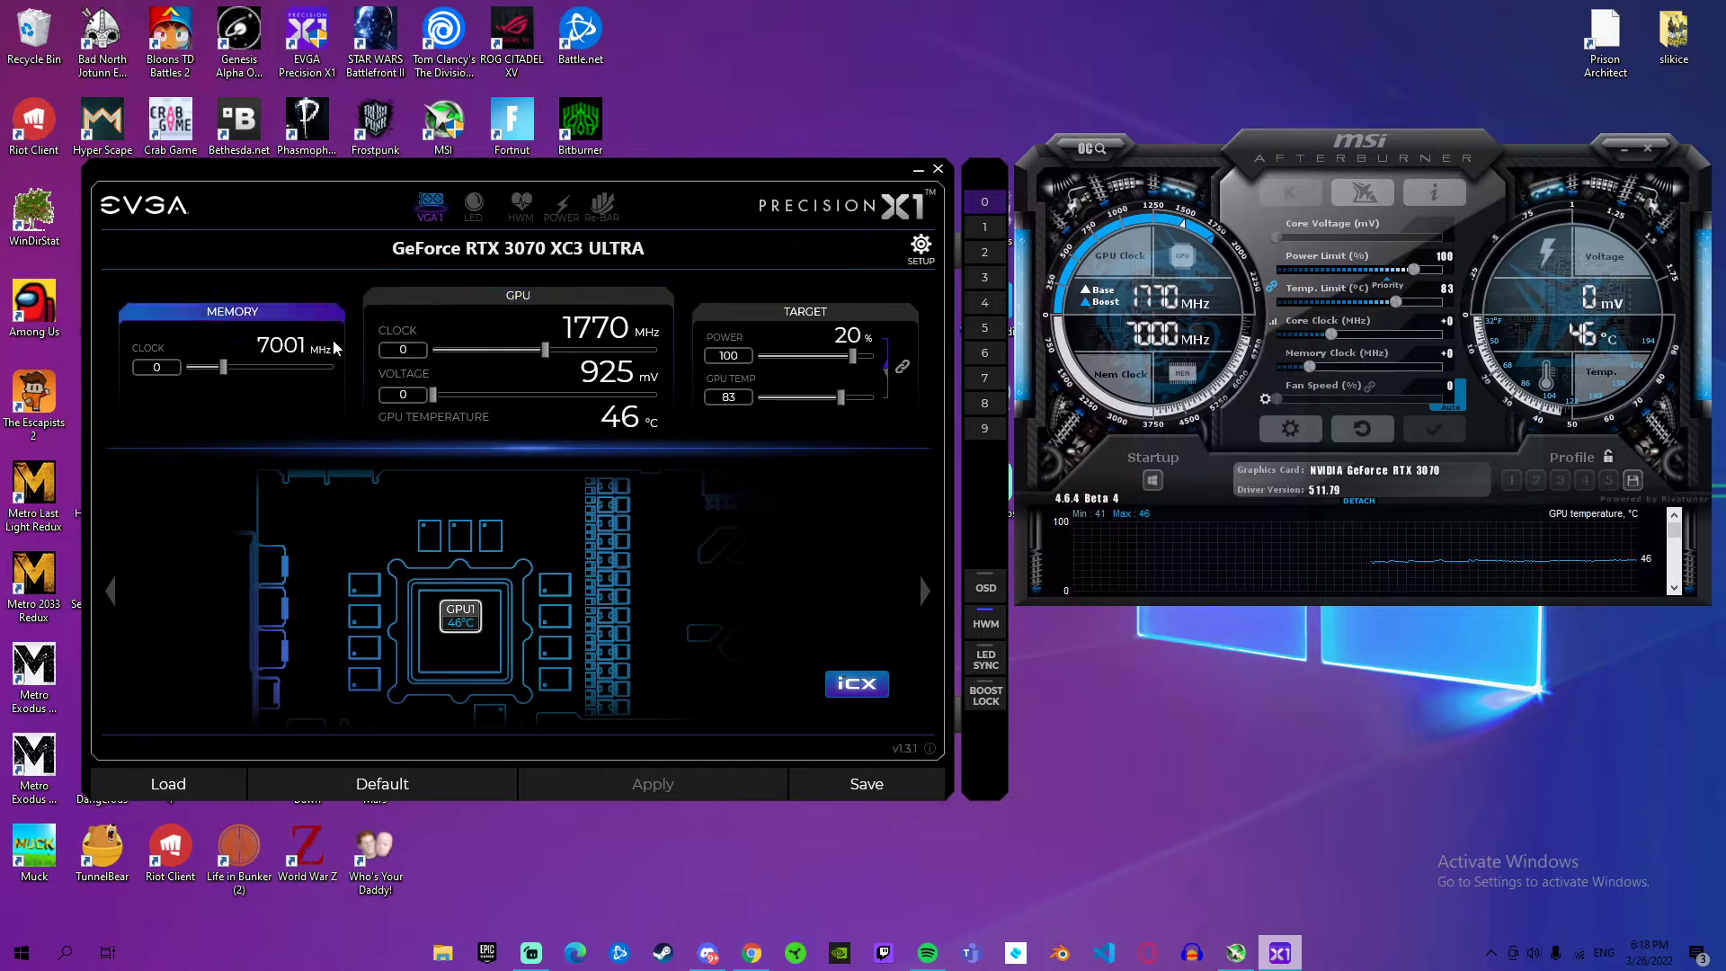
Step: Look through the available skins in MSI Afterburner's user interface properties and close the dialog without choosing another one
drag(1312, 377, 1282, 378)
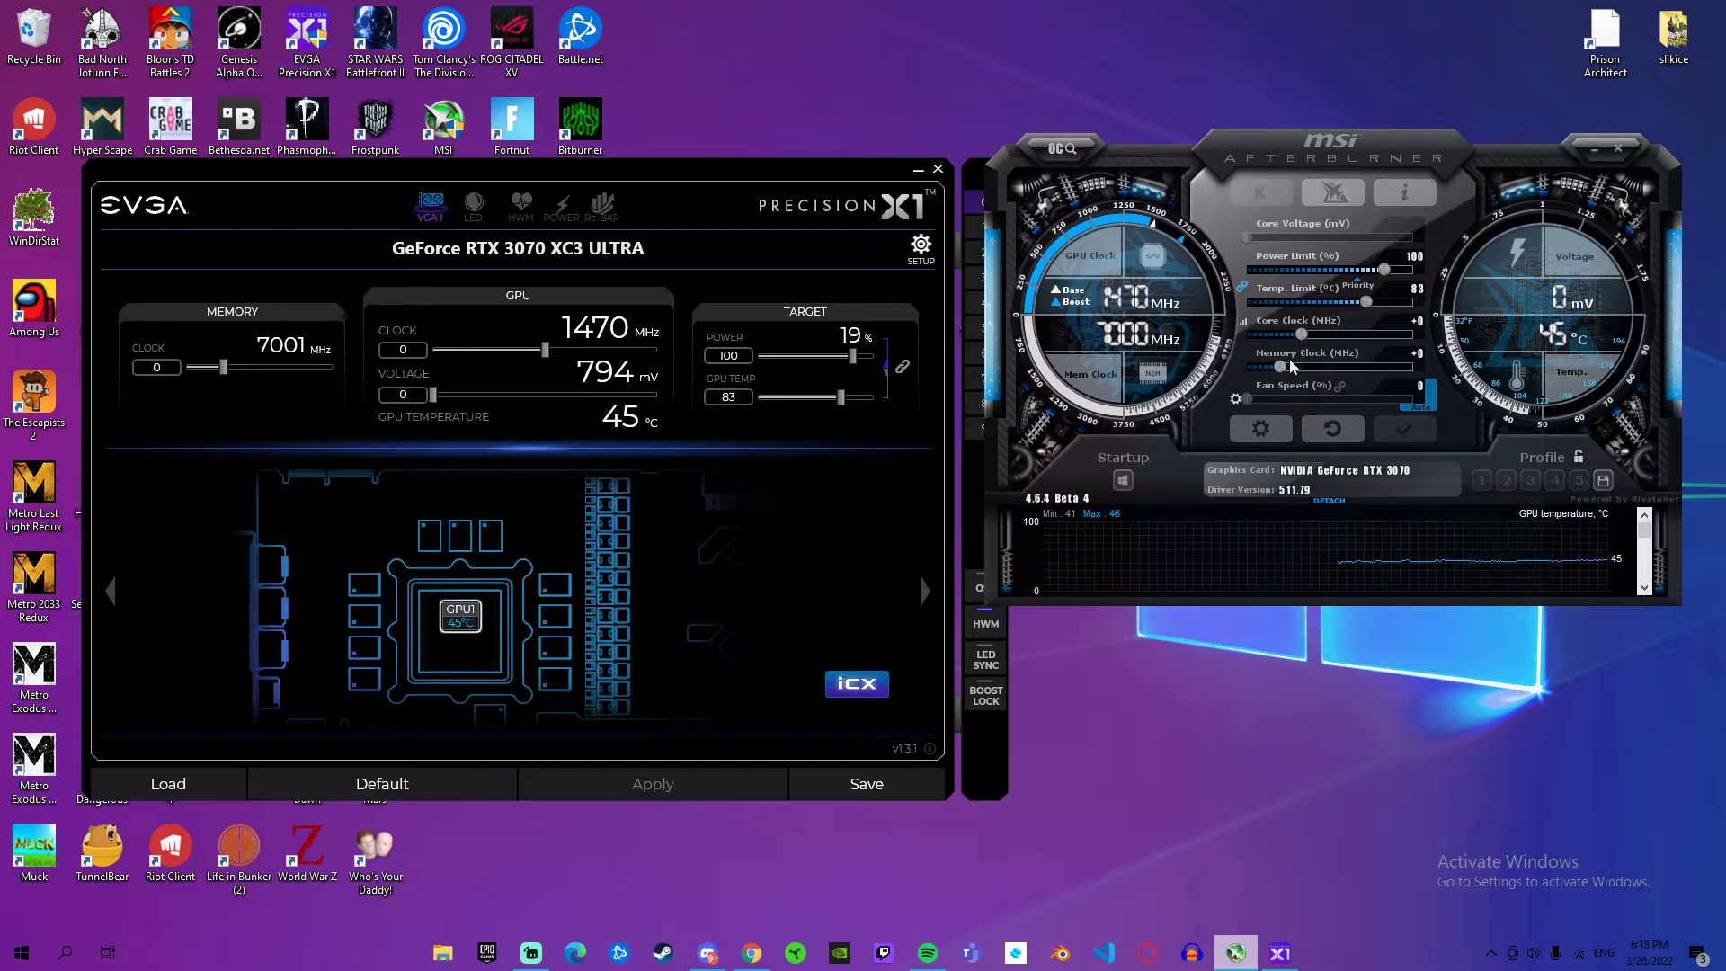
click(1263, 436)
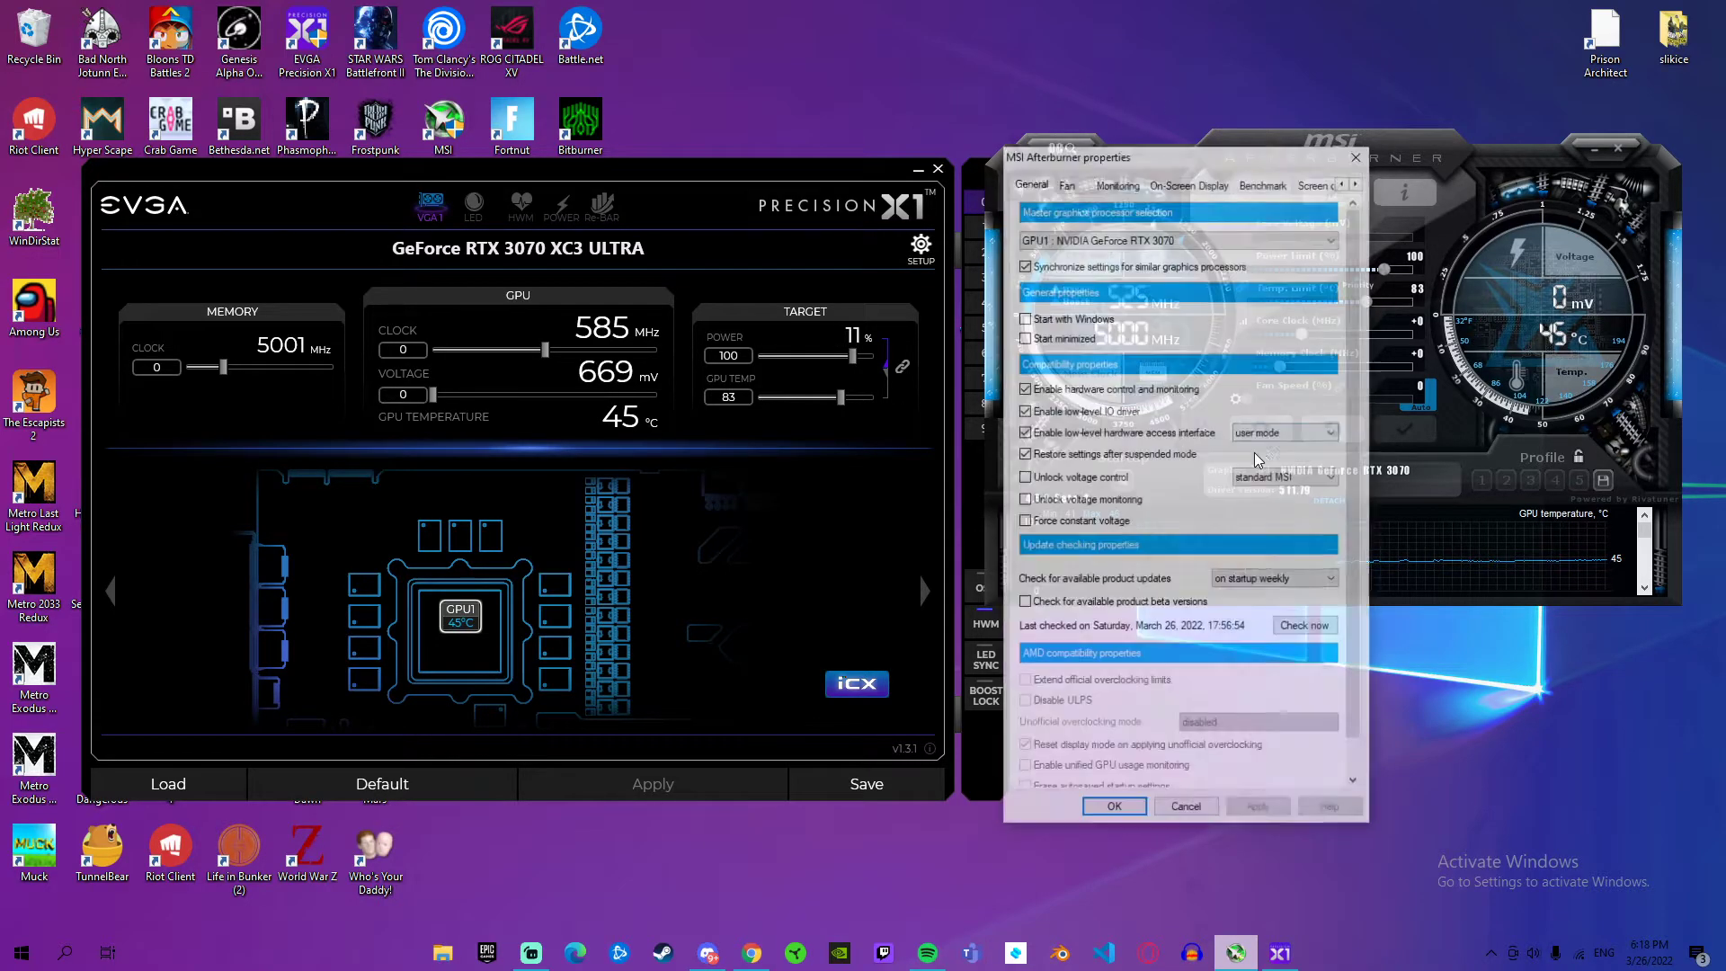
click(1357, 181)
click(1357, 181)
click(1357, 180)
click(1357, 181)
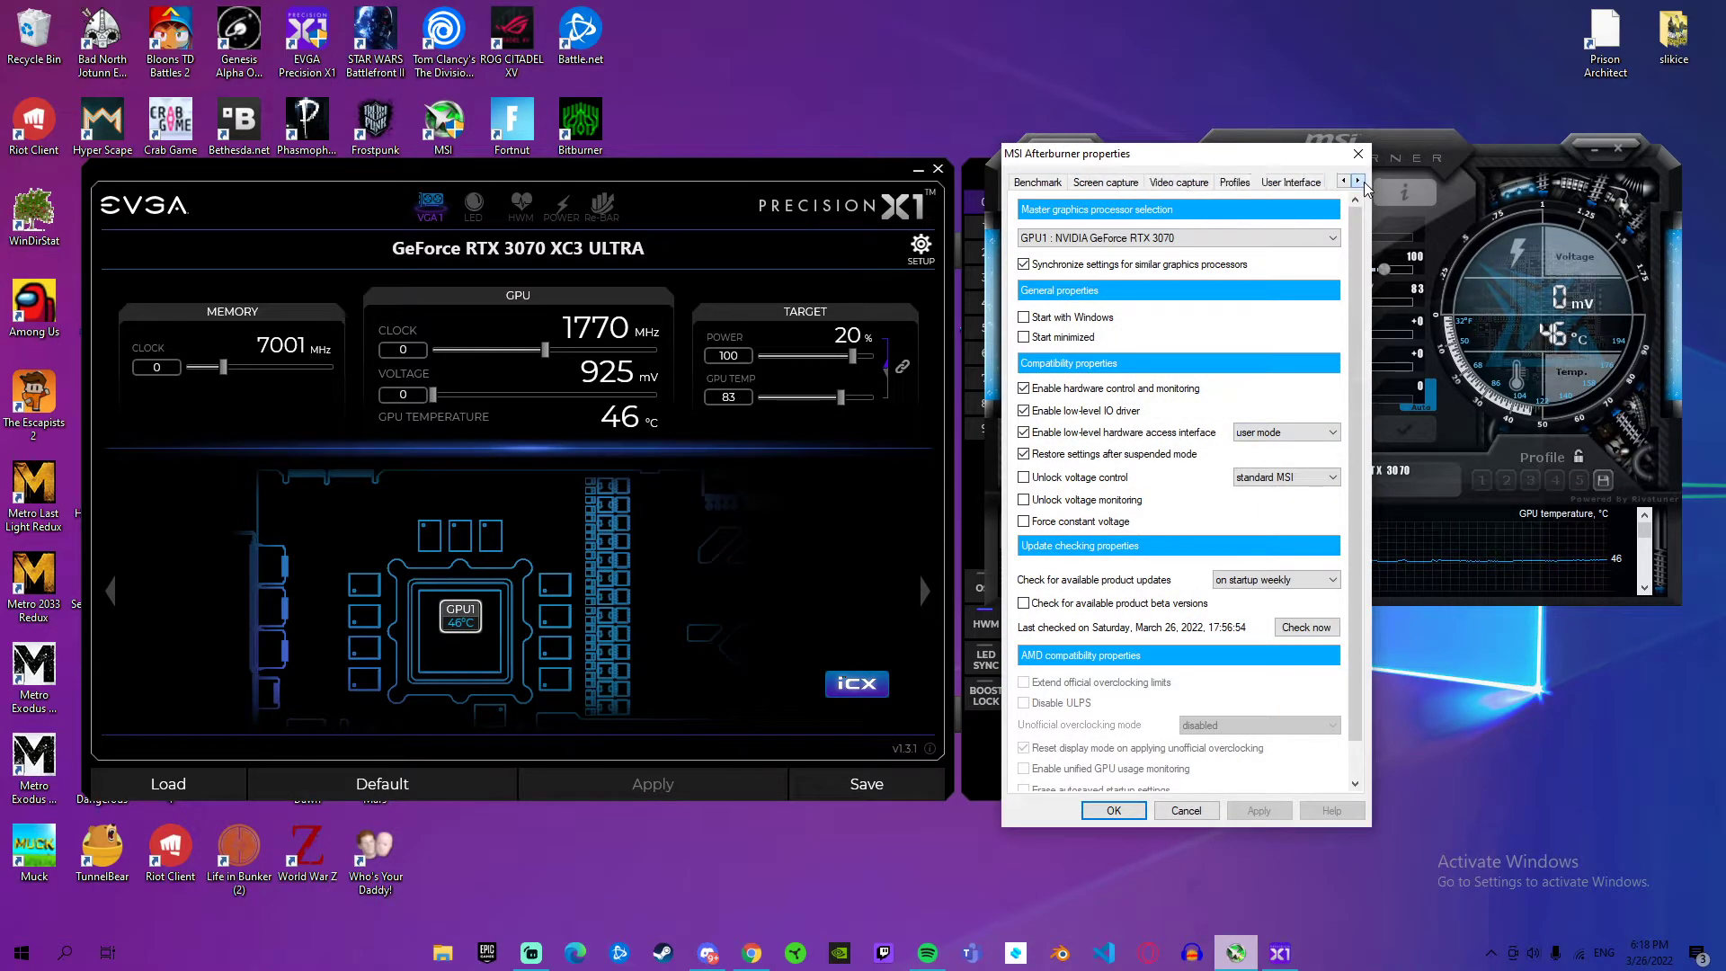
click(1291, 181)
click(1149, 449)
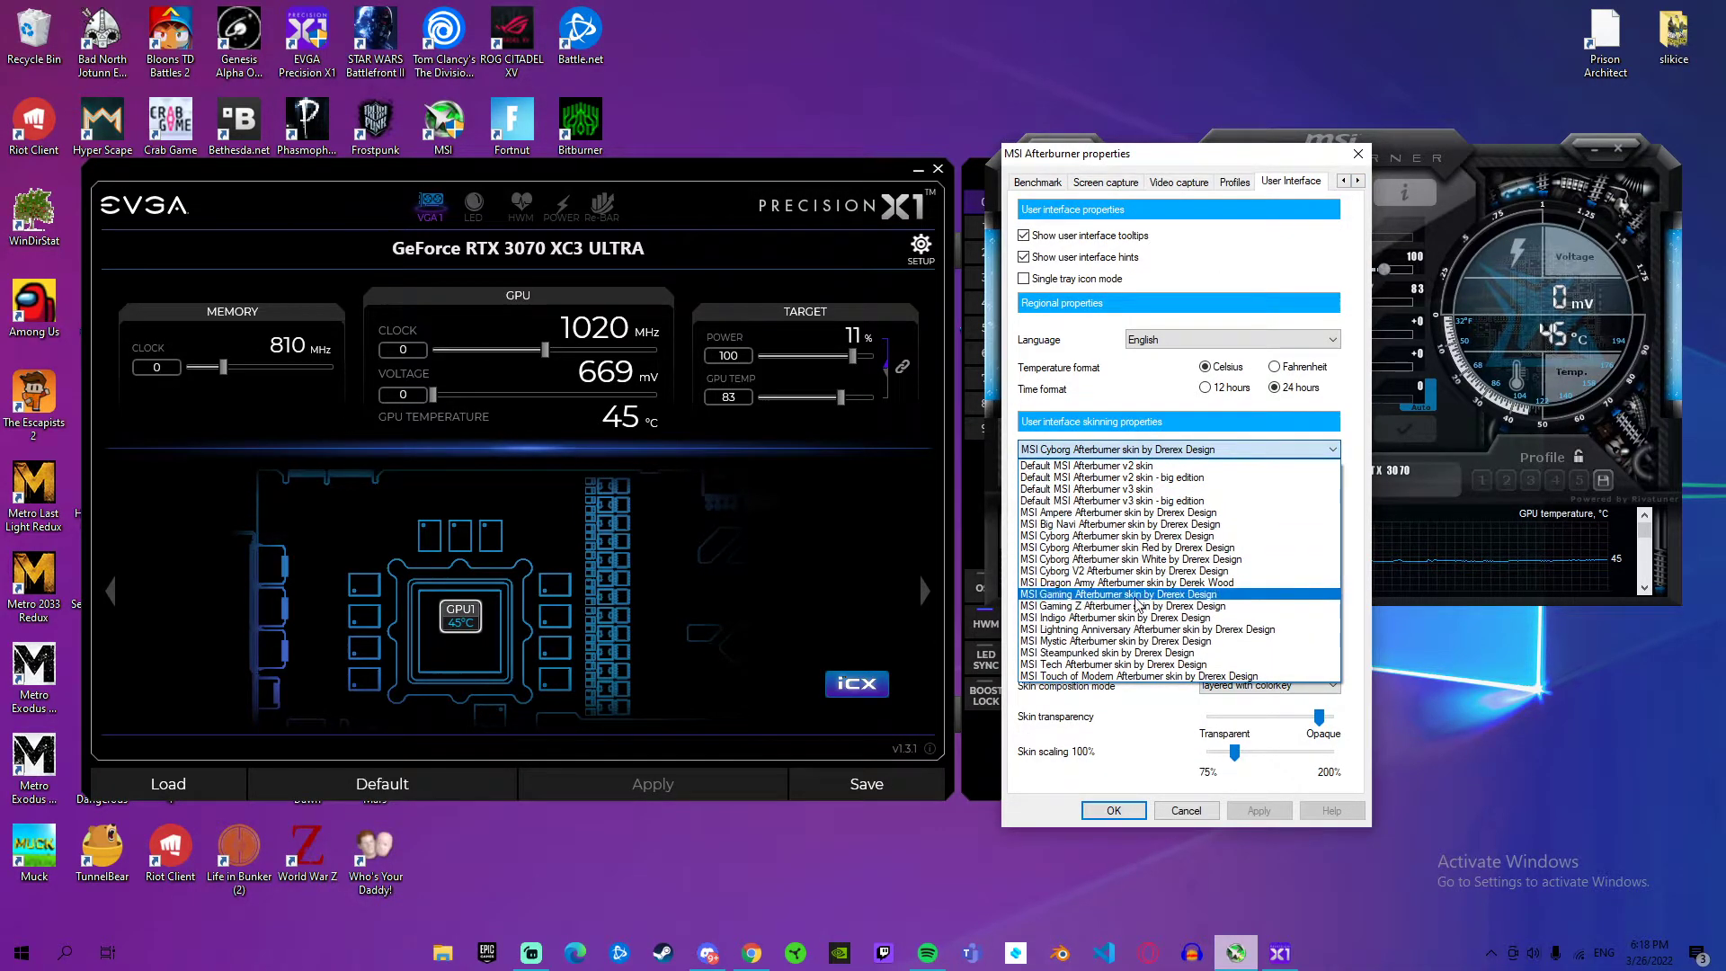
click(1245, 446)
click(1357, 154)
mouse_move(1365, 155)
mouse_down()
mouse_move(1453, 170)
mouse_move(1421, 179)
mouse_move(1394, 155)
mouse_up()
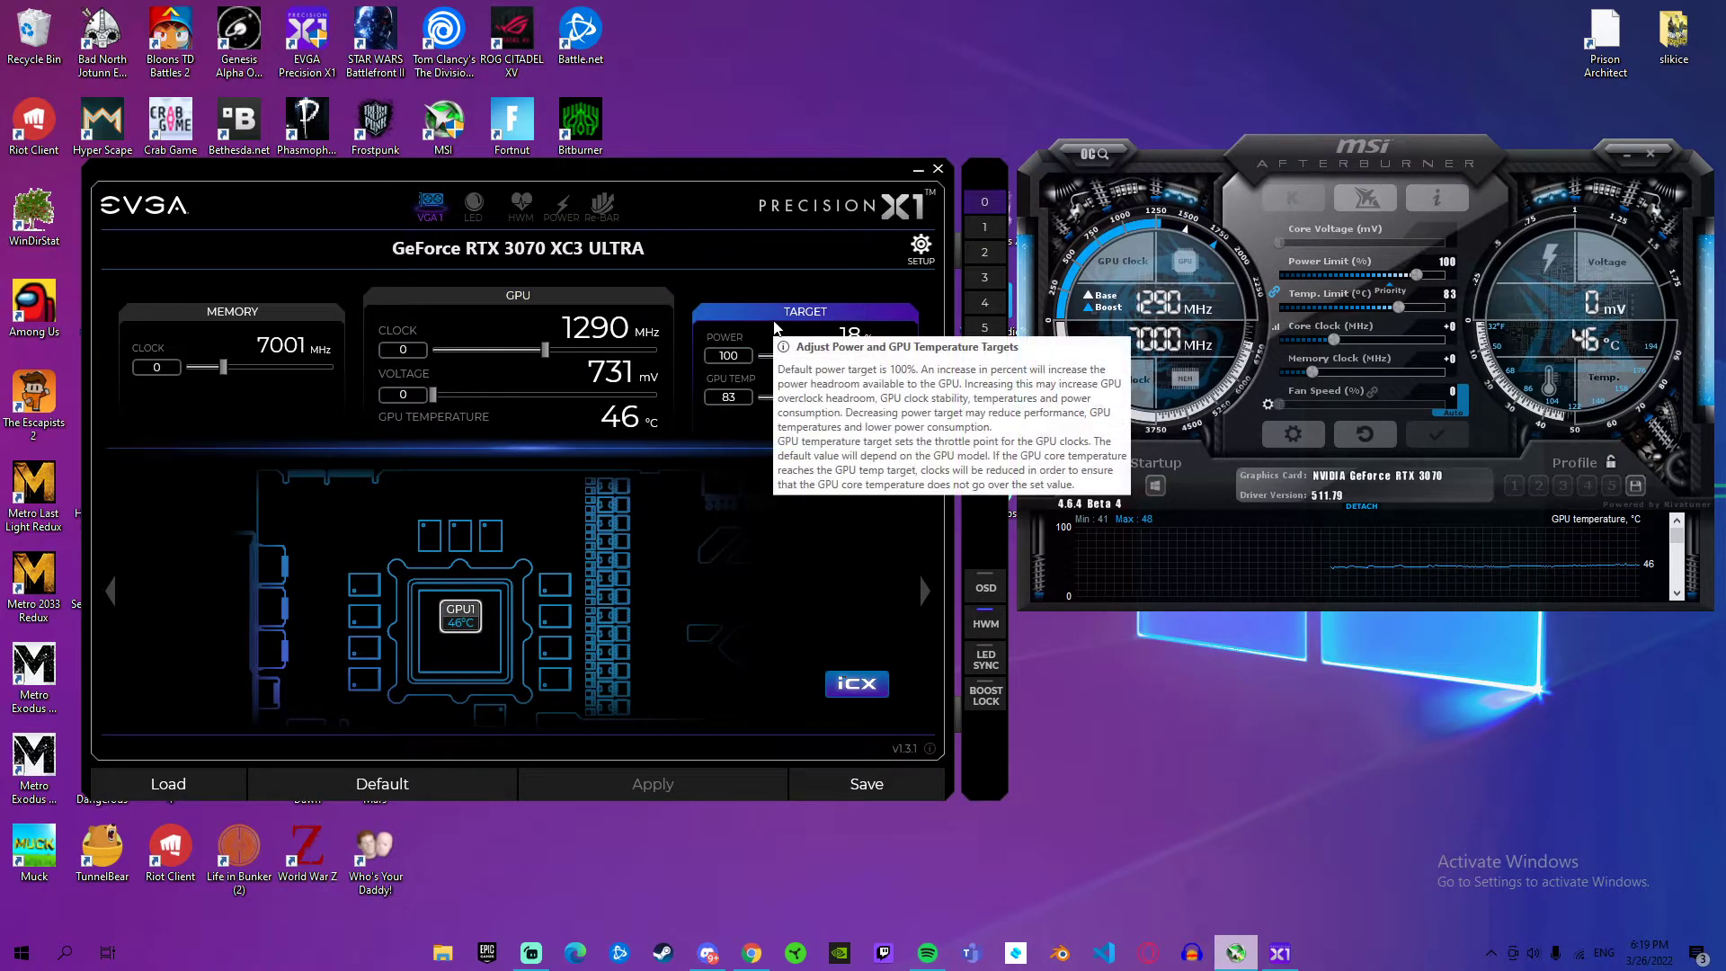
Step: Raise the linked power and GPU temperature targets in Precision X1 to 113 and 90
drag(852, 356, 902, 377)
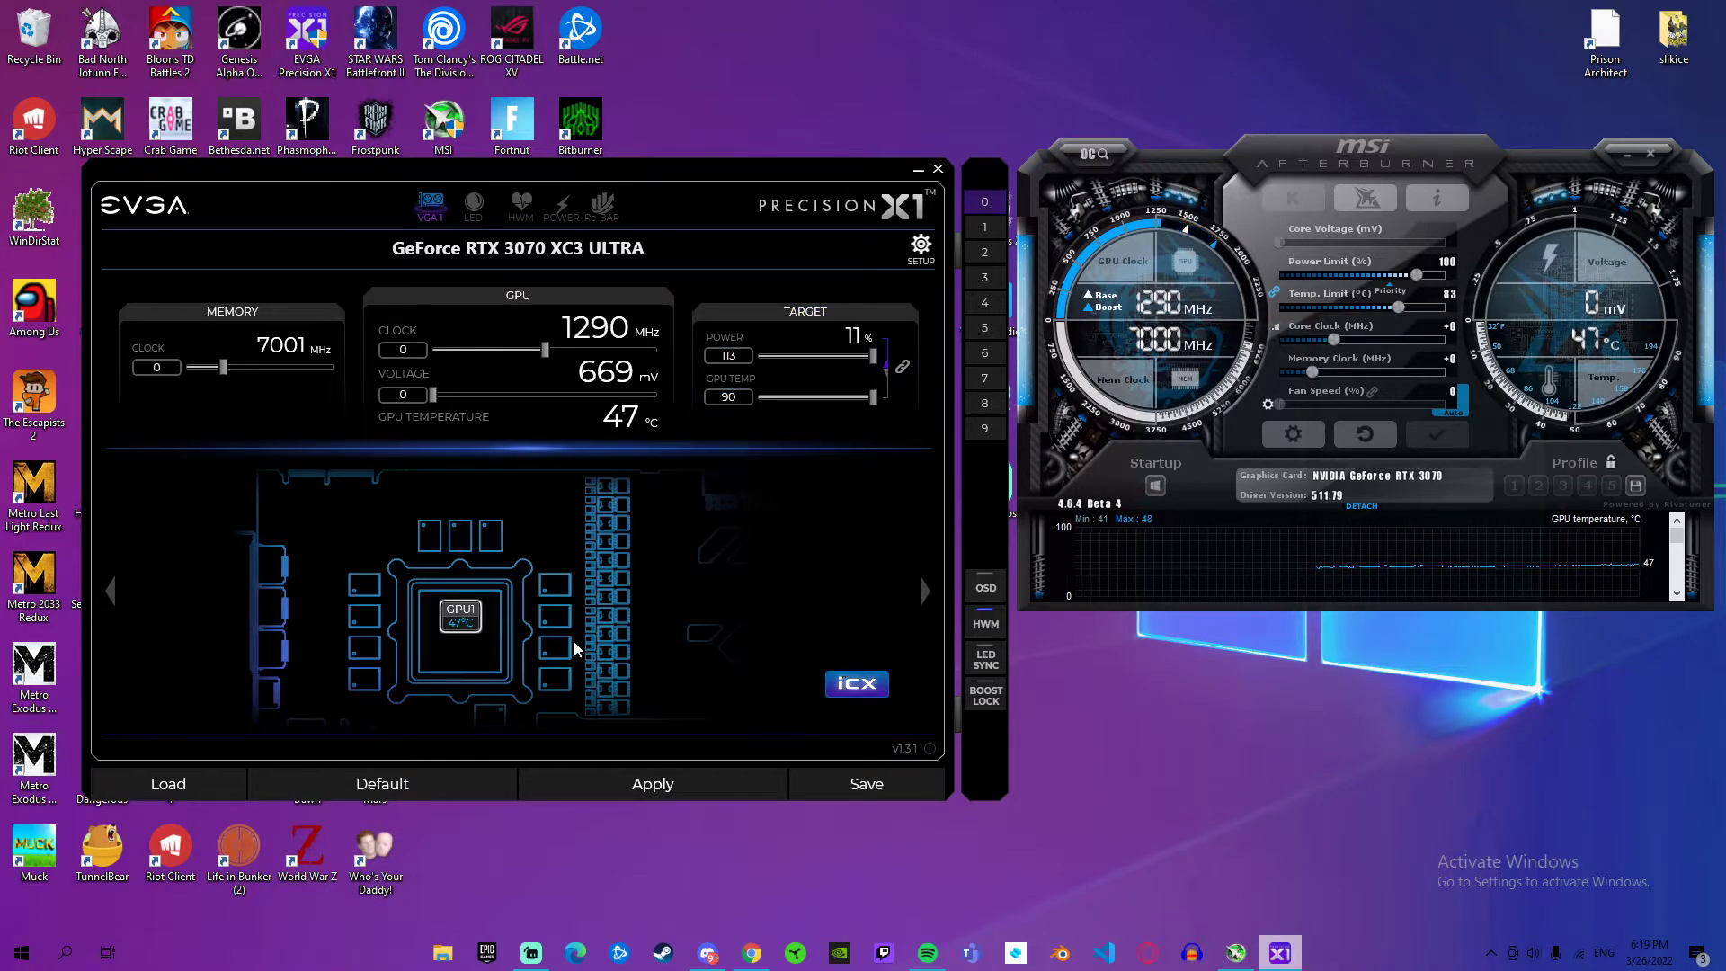
click(409, 788)
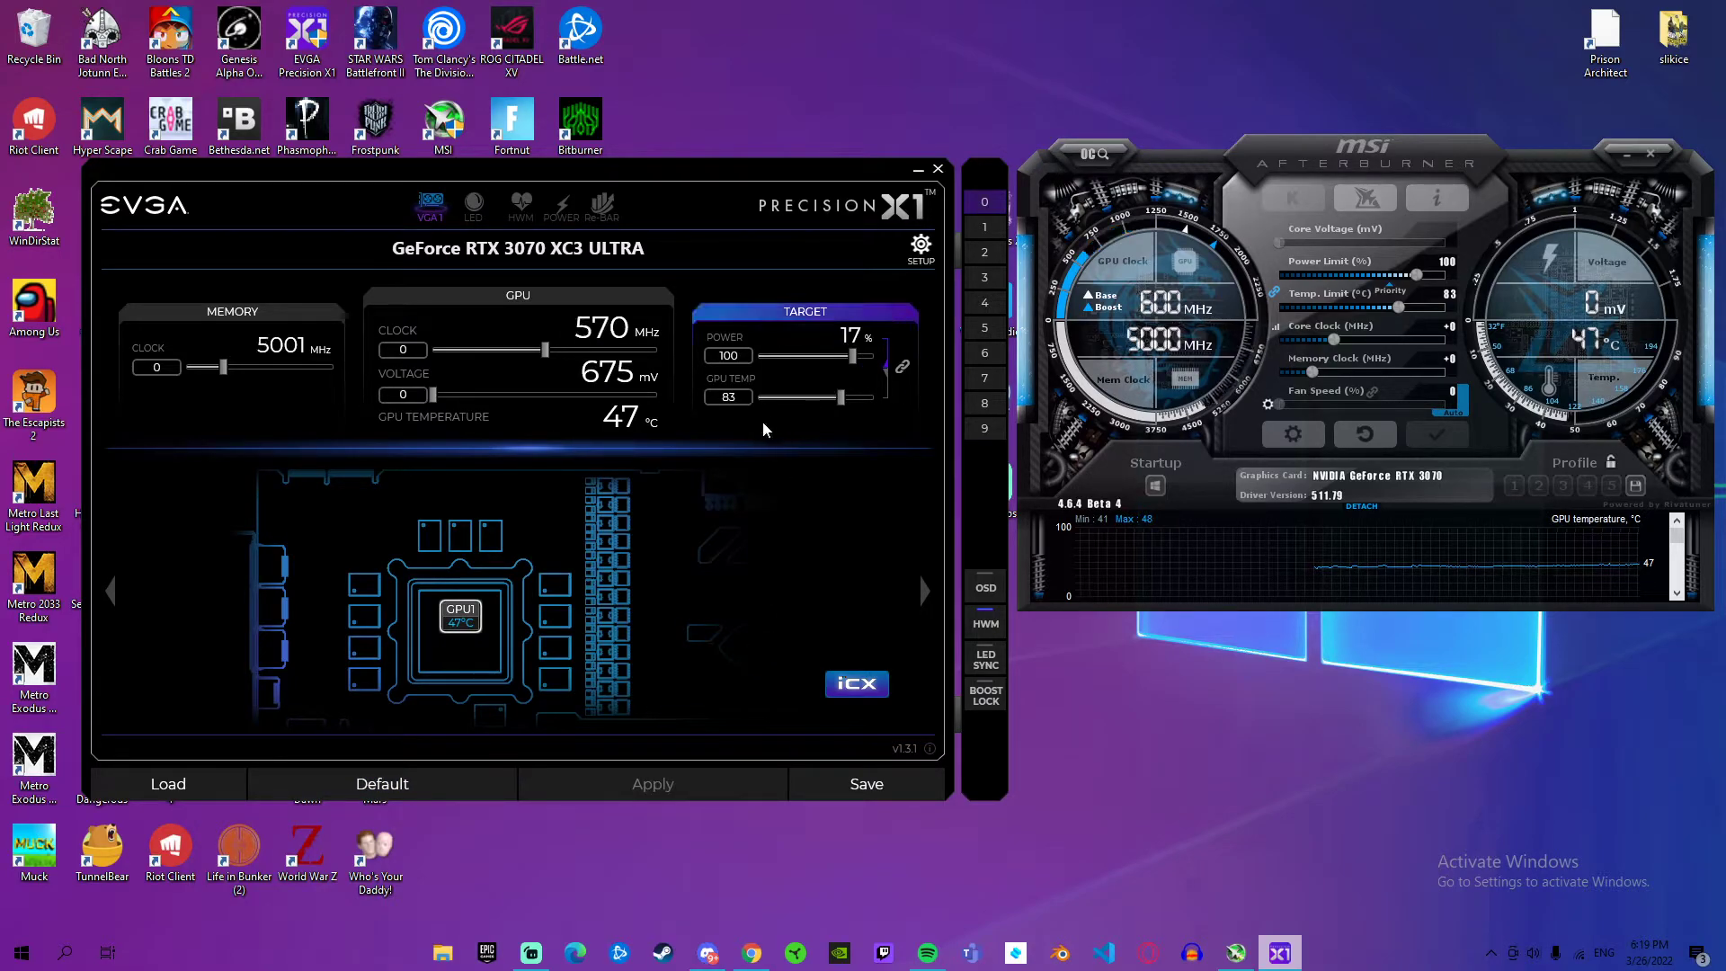
drag(853, 355, 886, 357)
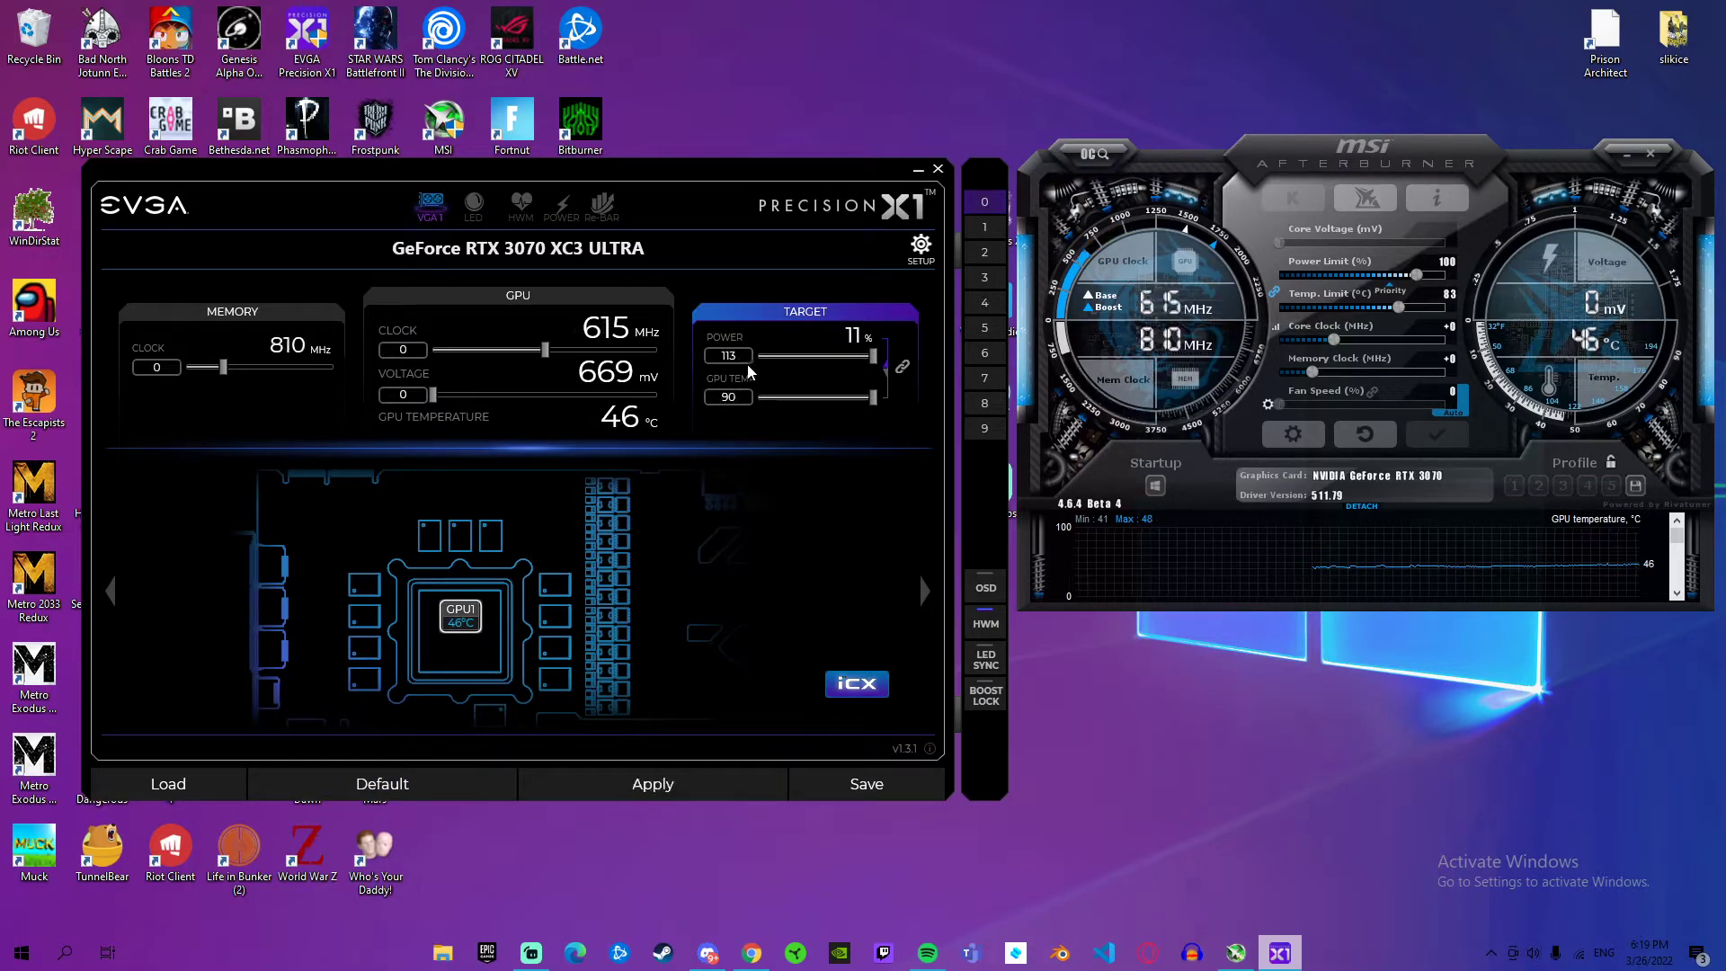
click(841, 785)
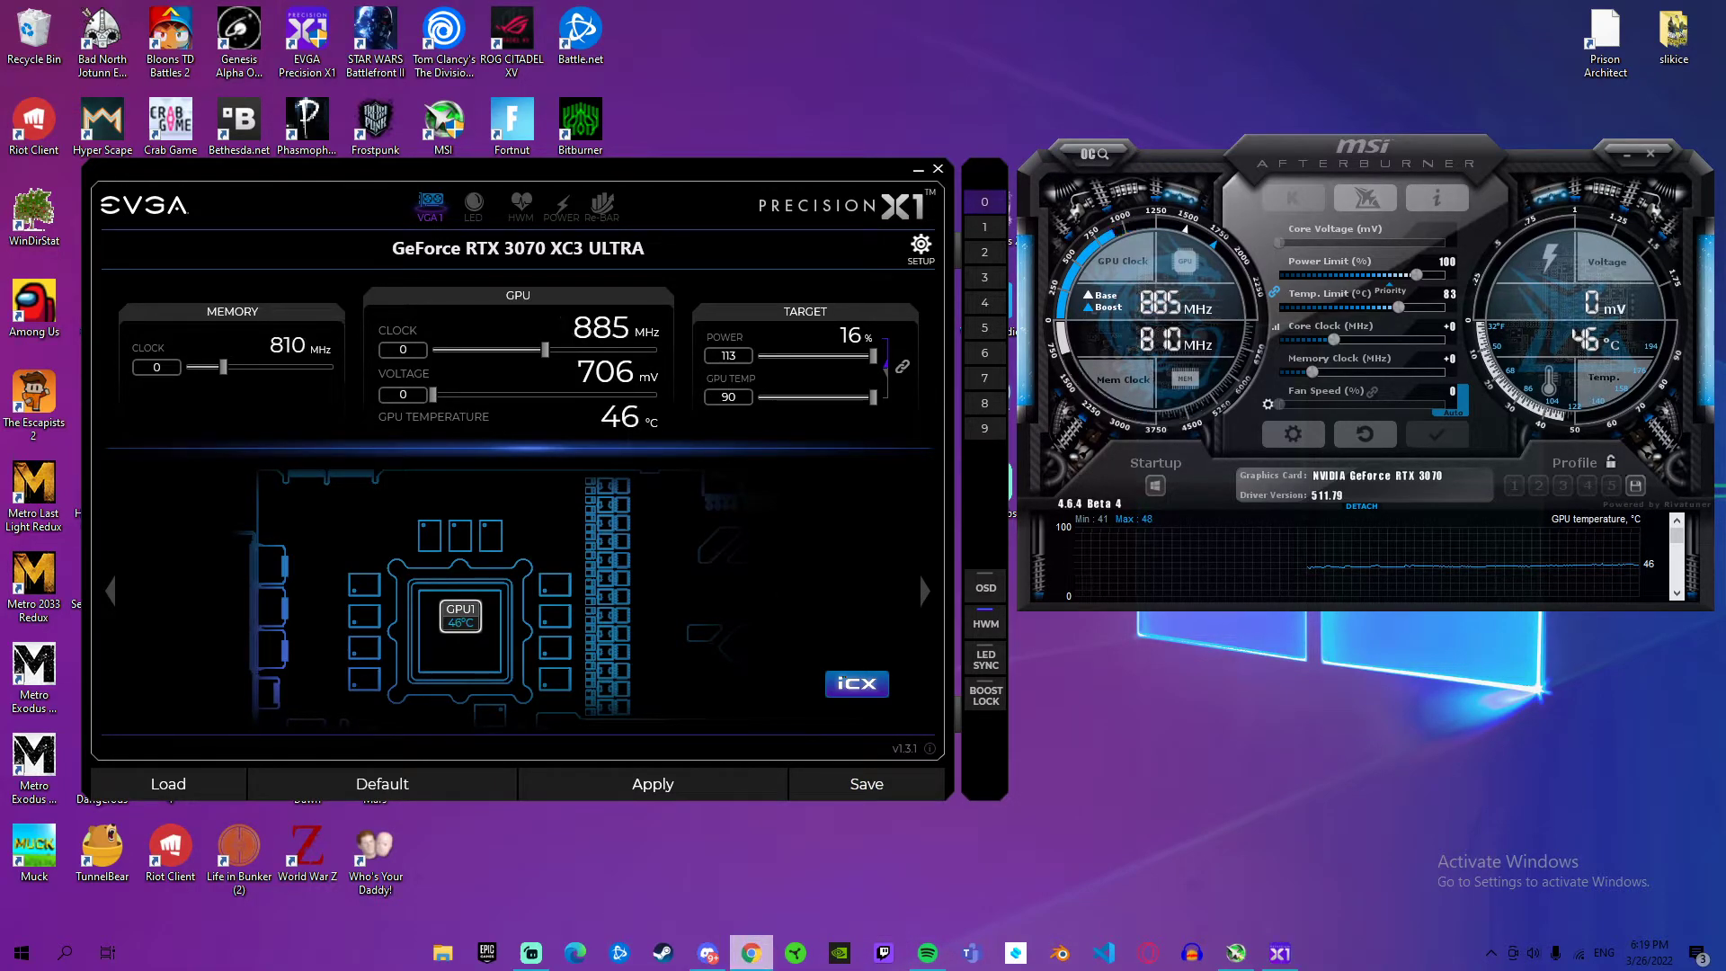
Step: Switch to Chrome and search Google for "3070 evga xc3 ultra"
click(751, 953)
click(500, 27)
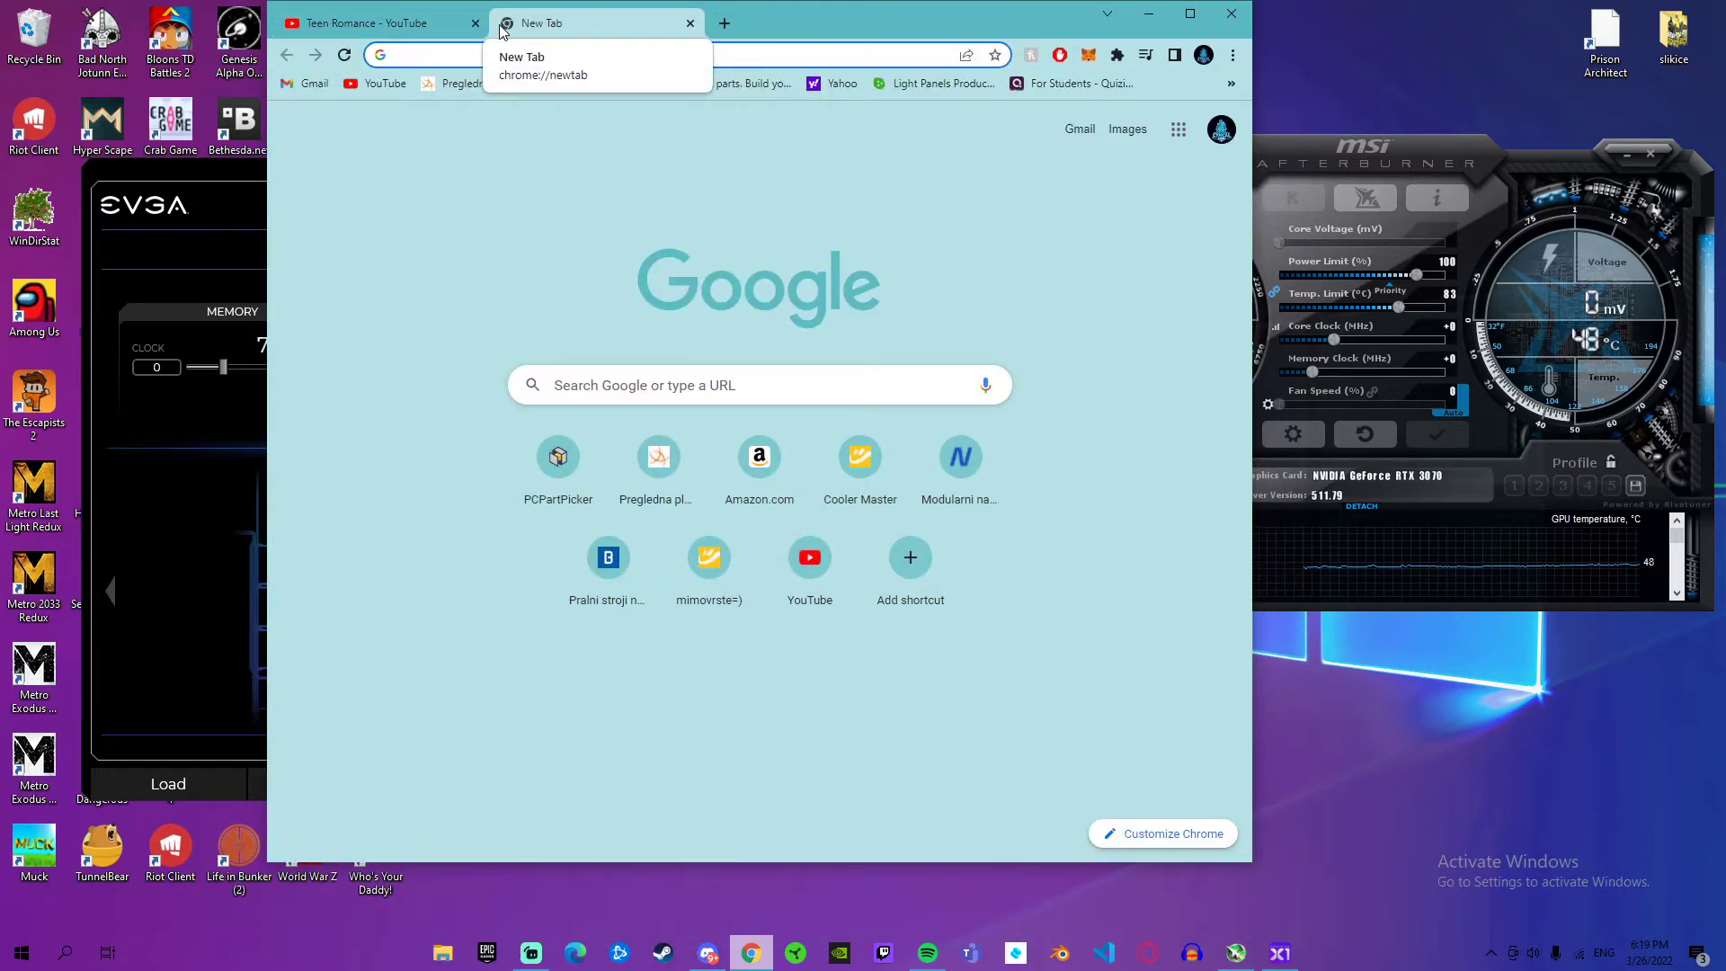
text(30)
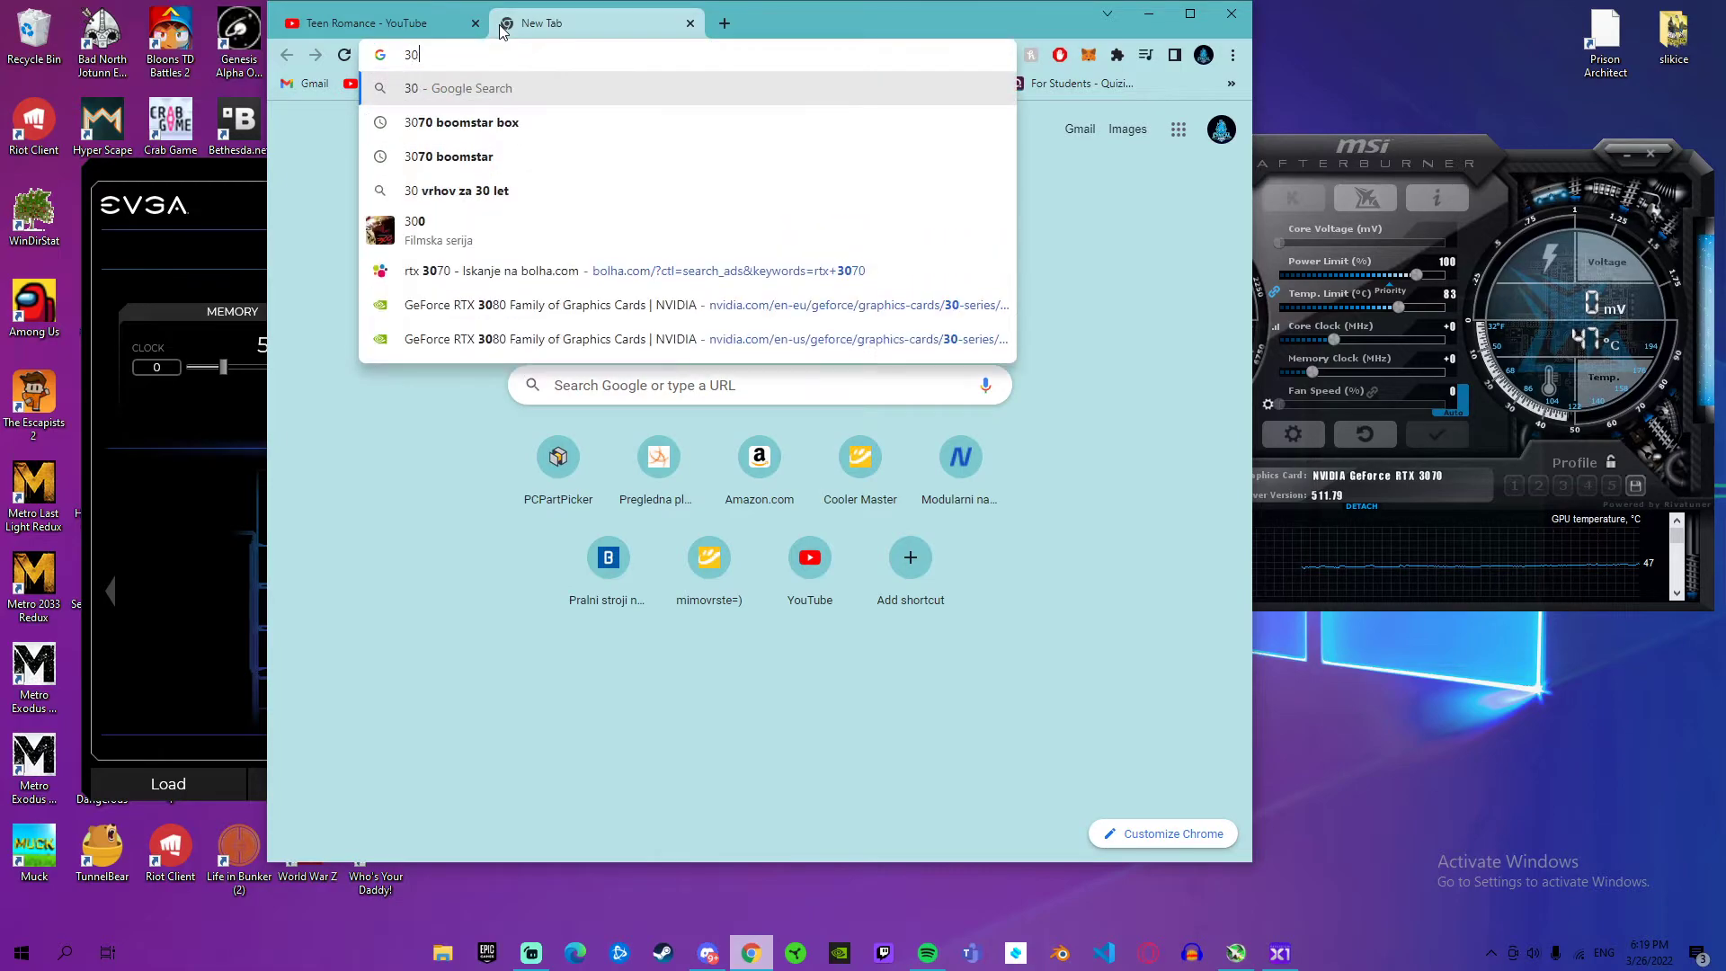
text(70 evga c3)
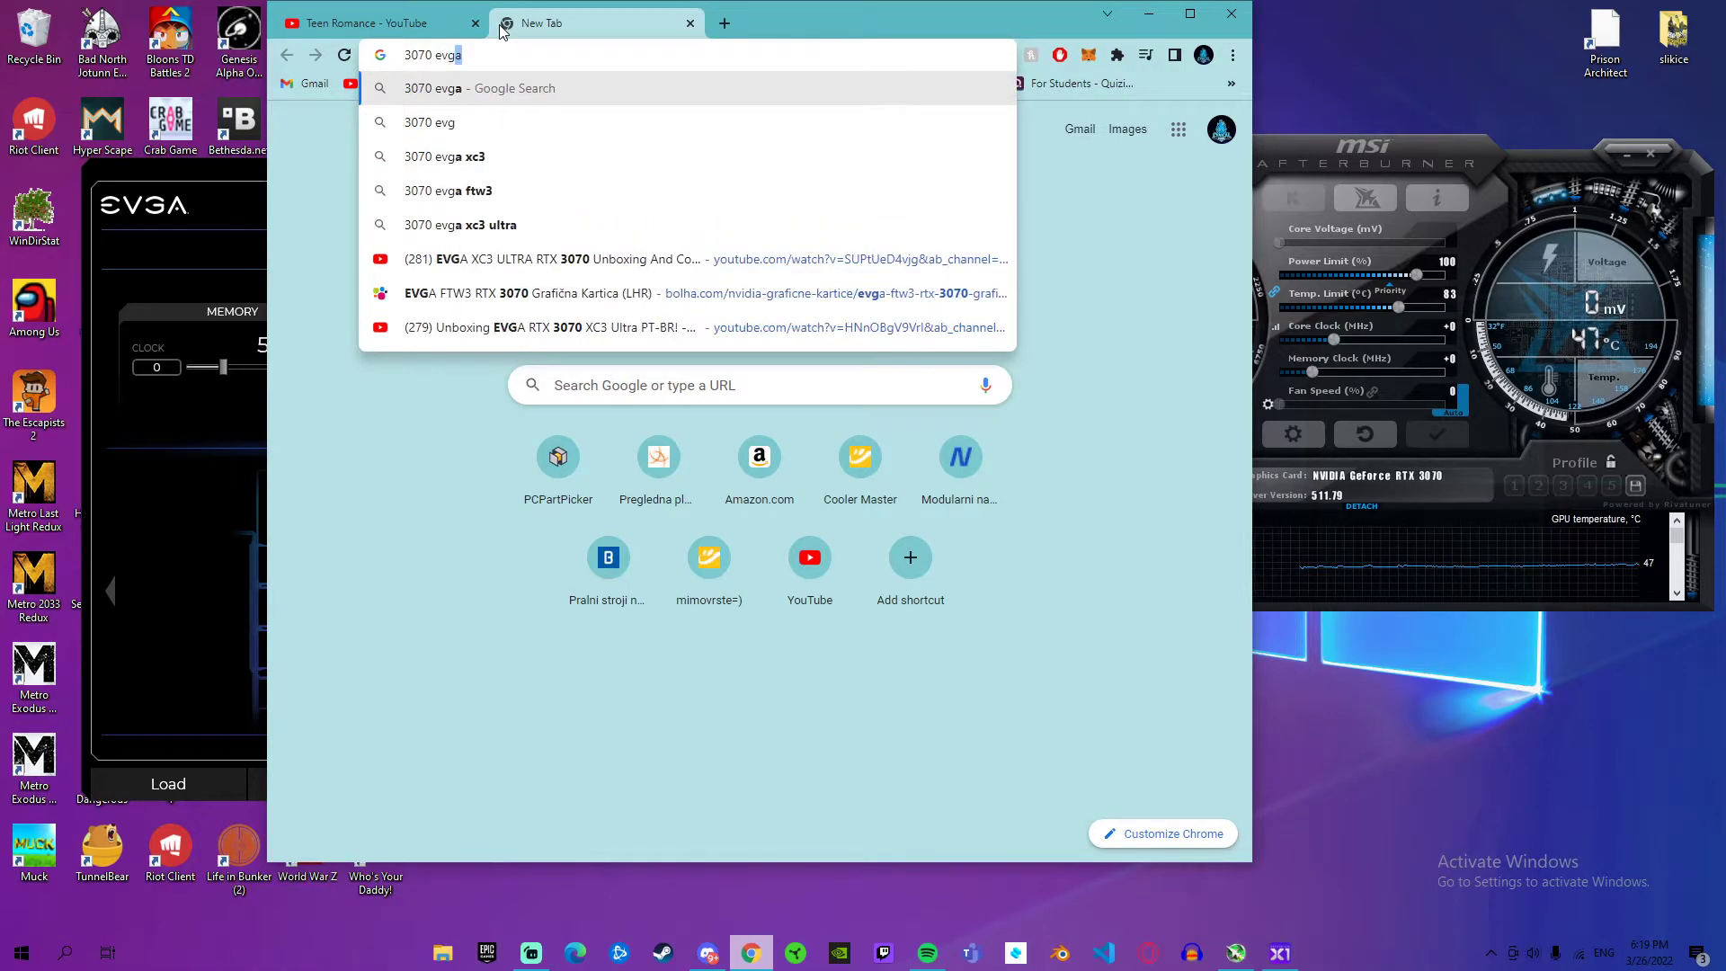
key(BackSpace)
key(BackSpace)
text(xc34)
key(BackSpace)
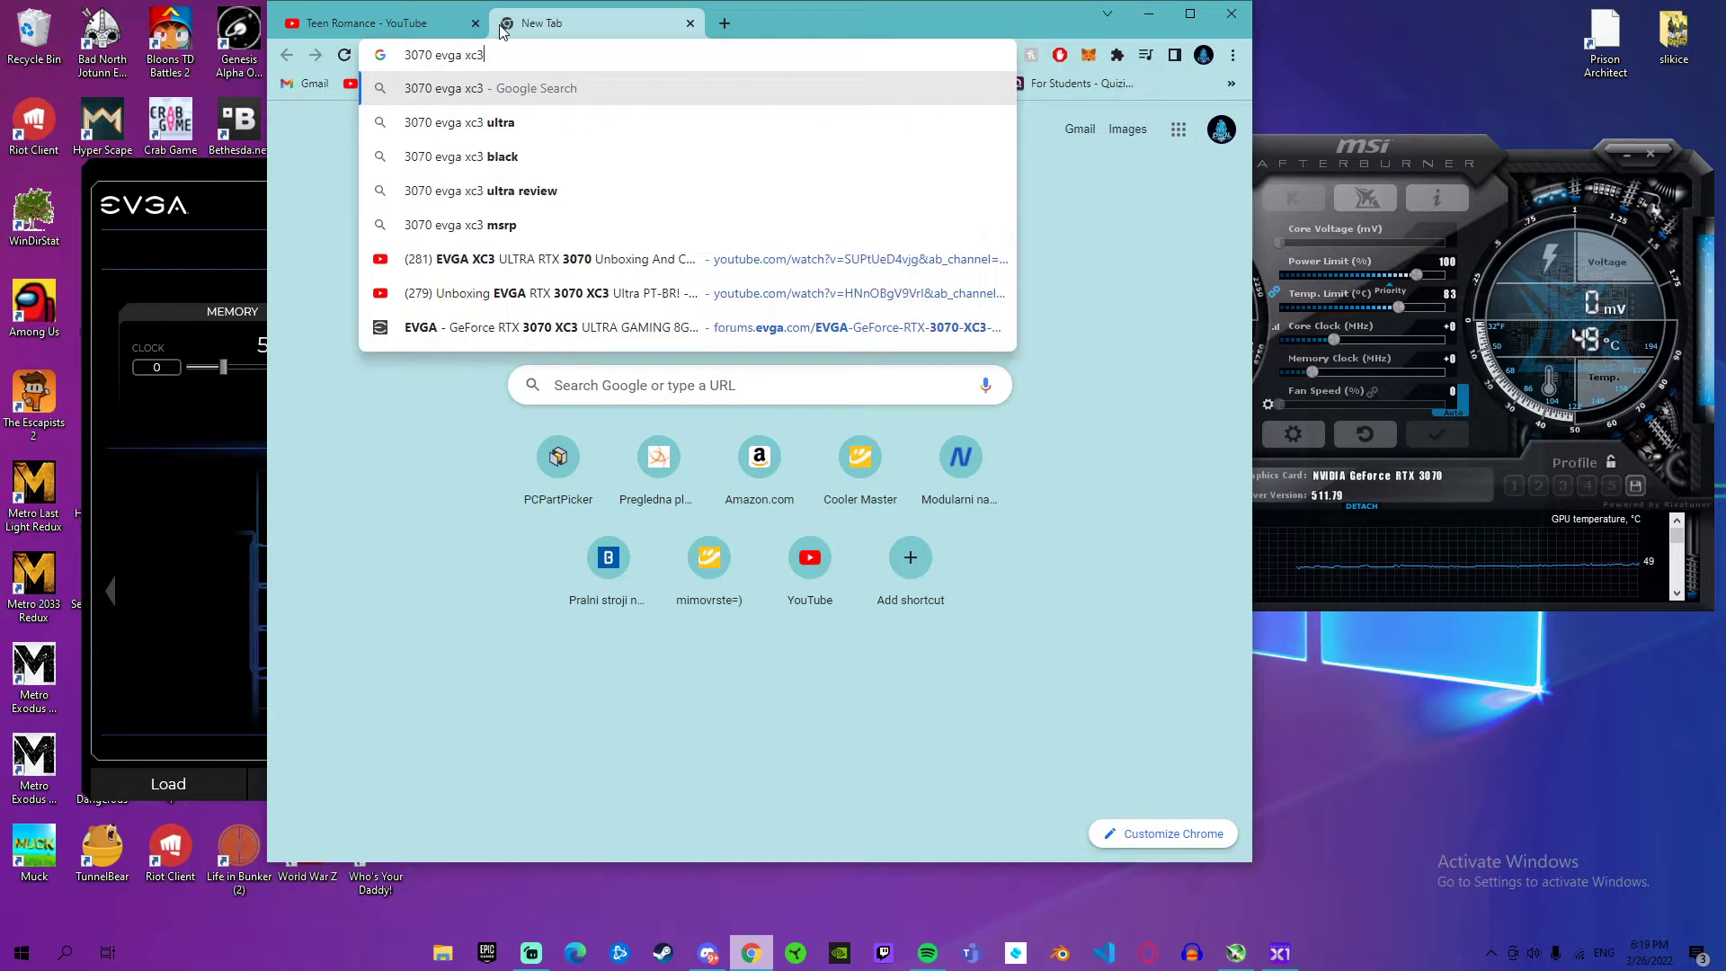
click(527, 122)
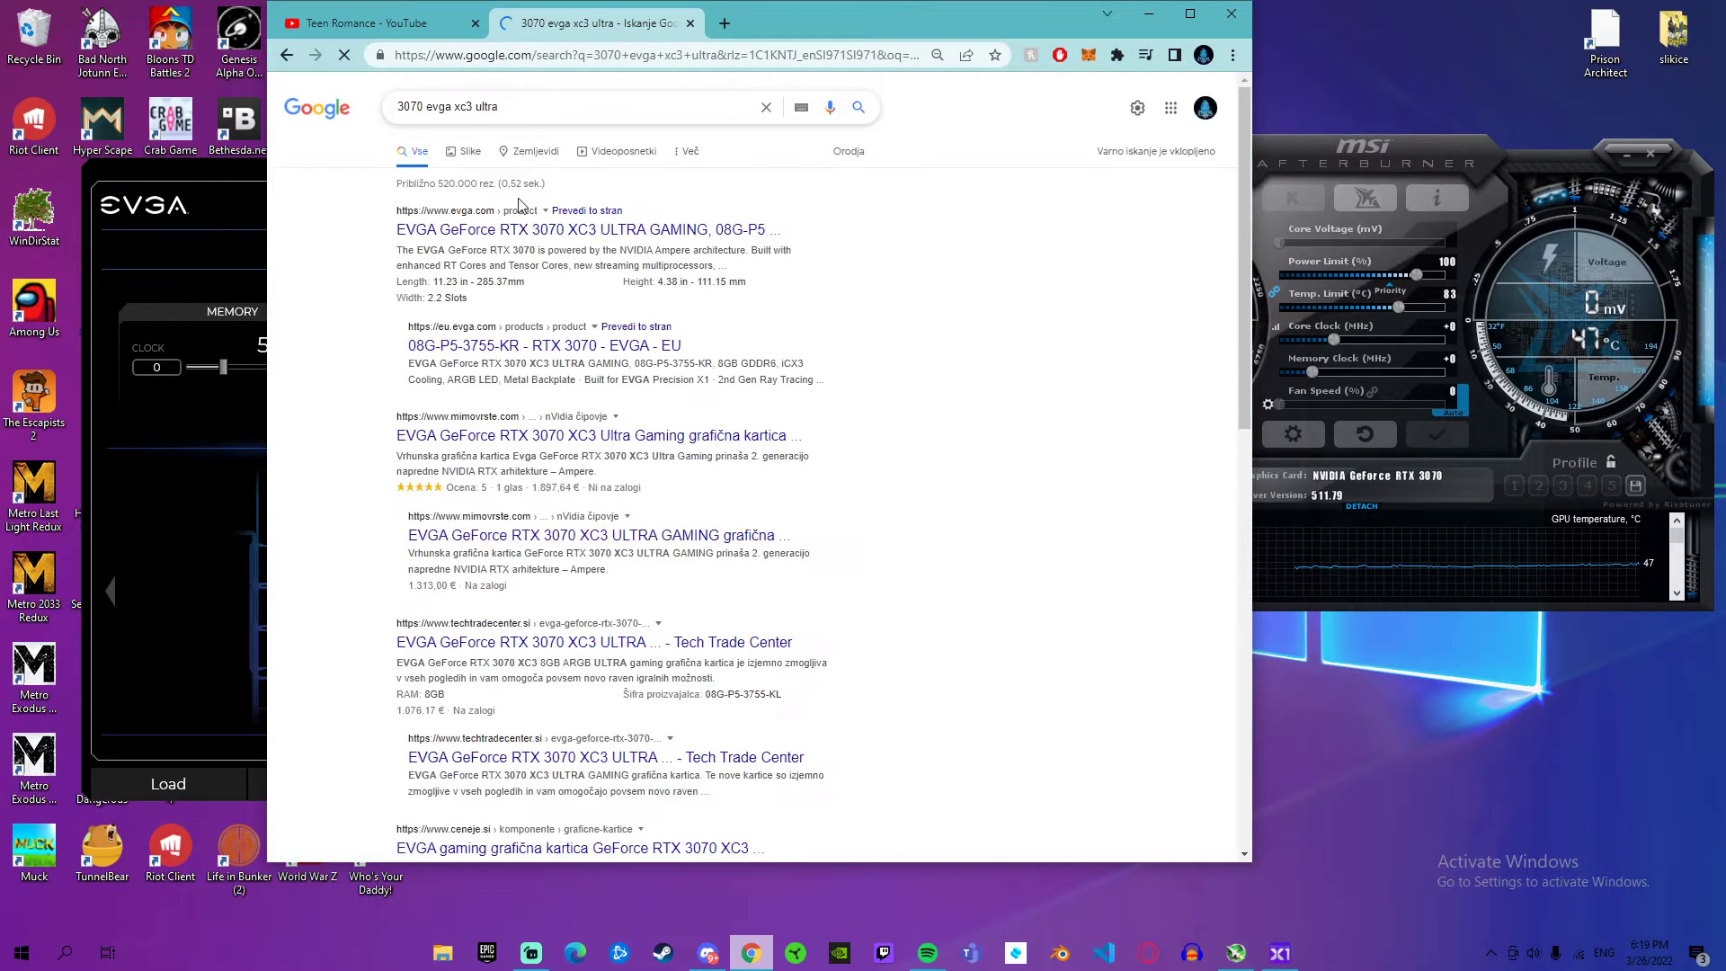
Step: Refine the web search to "evga 3070 xc3 ultra overclock settings"
click(527, 110)
text(over)
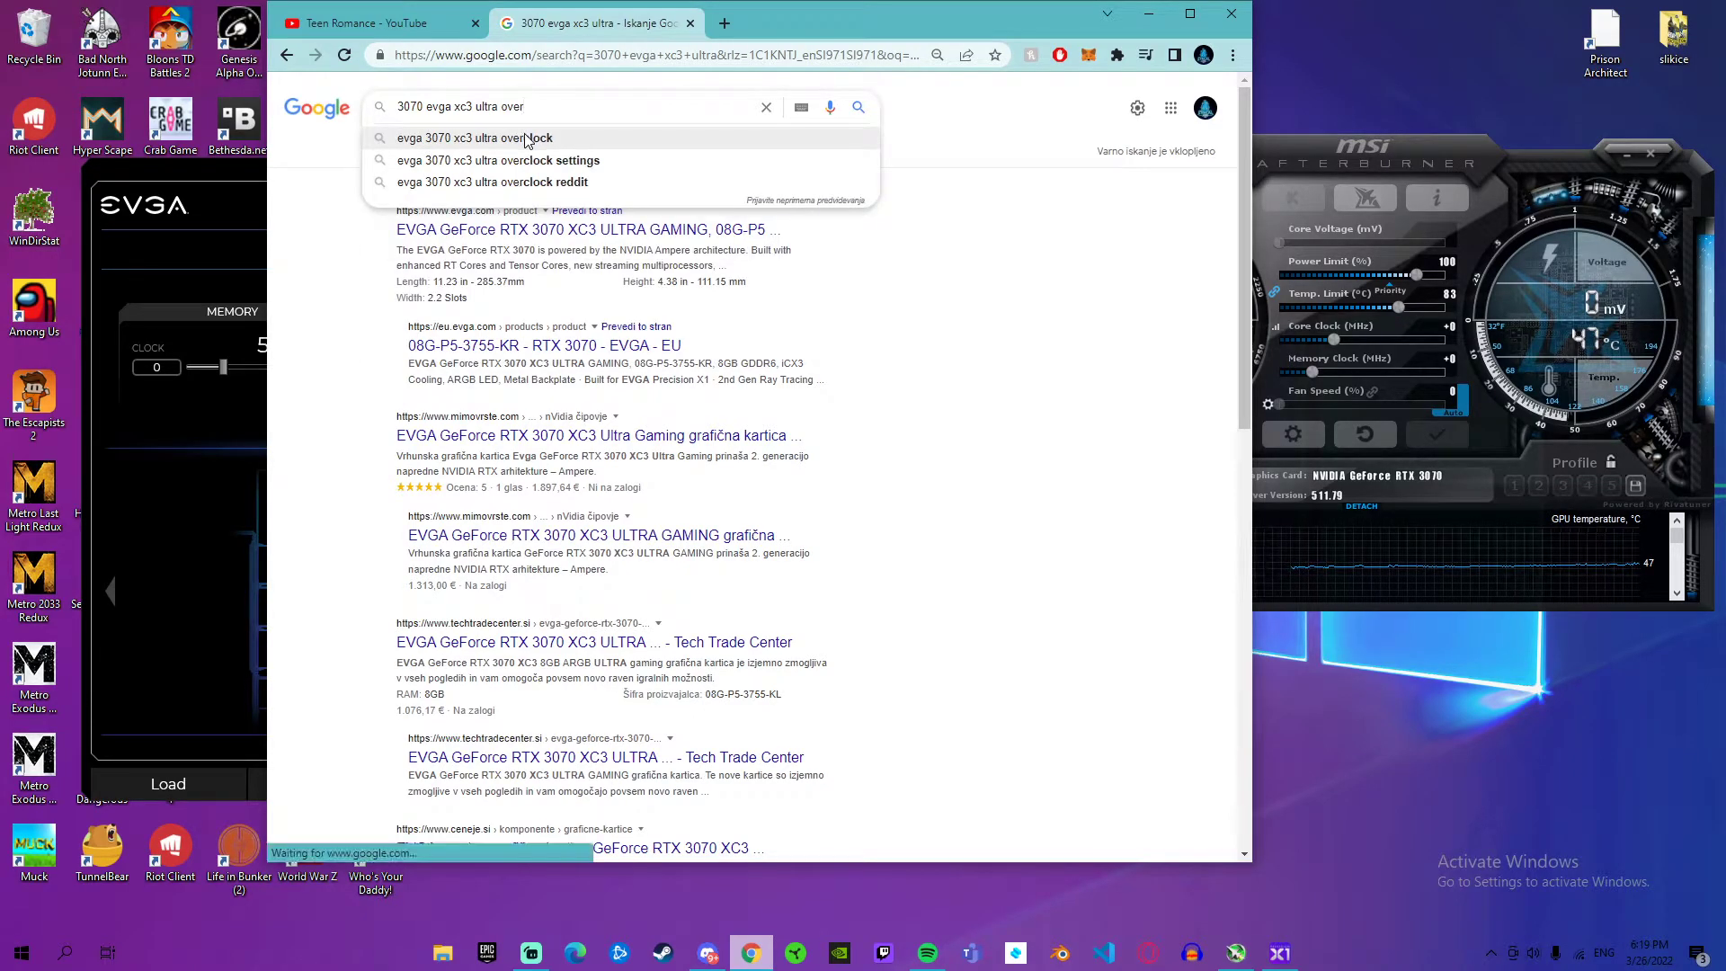
click(561, 162)
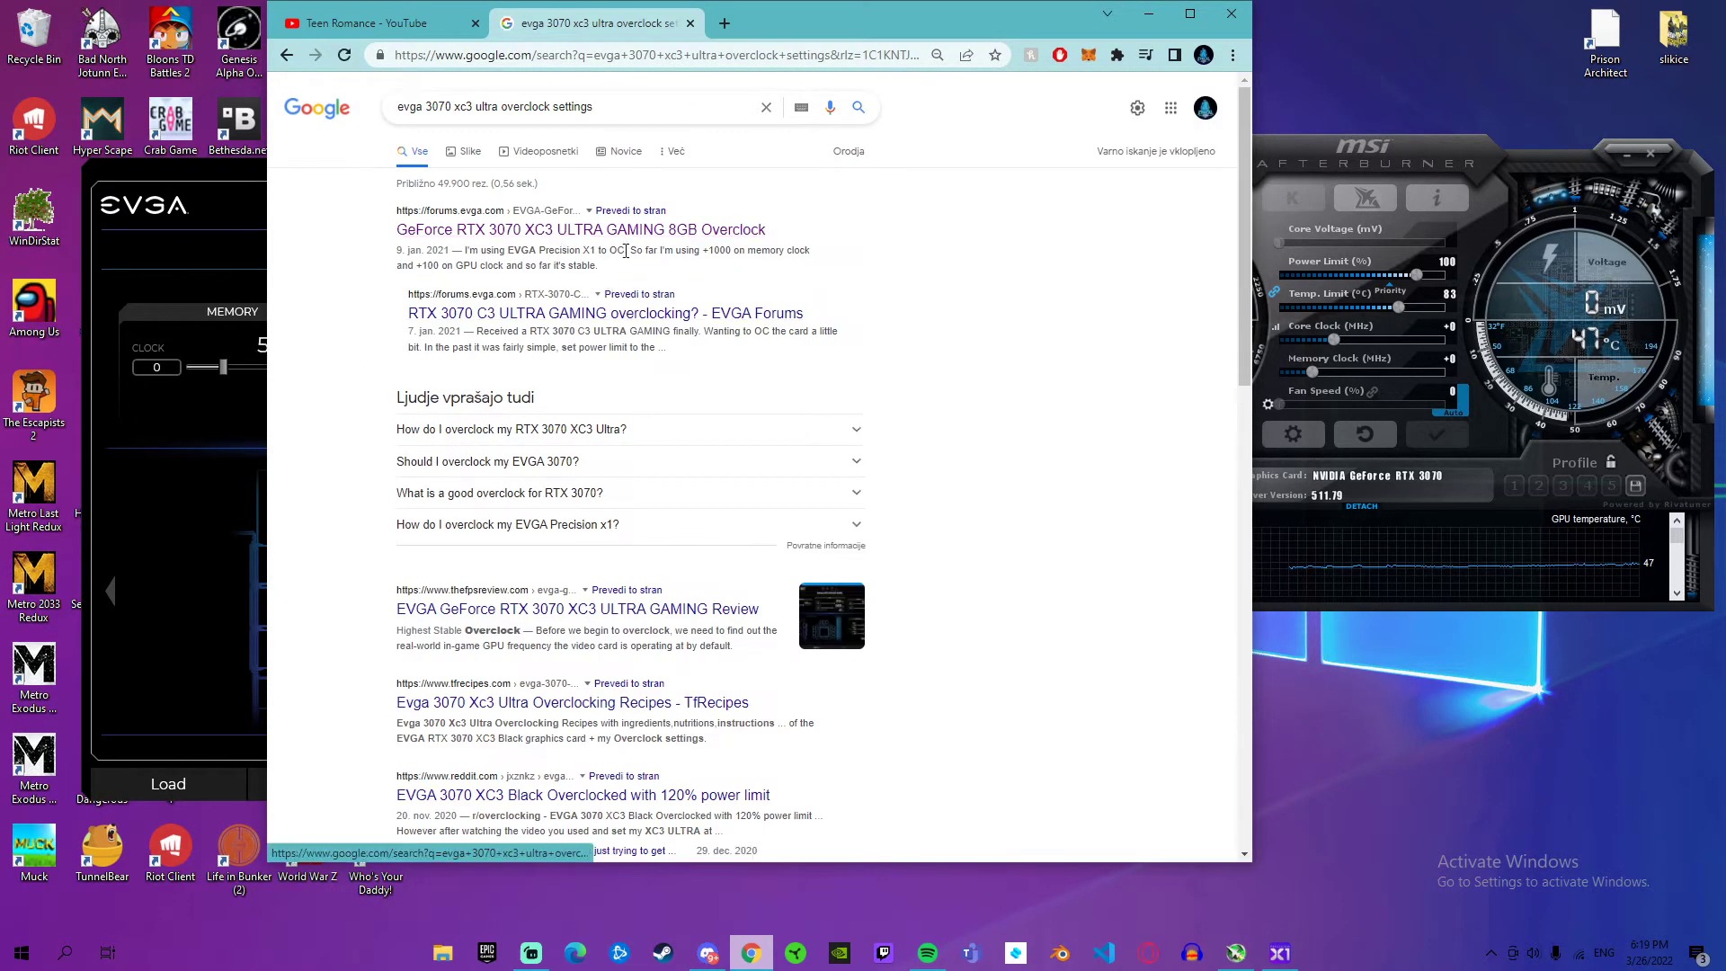
Step: Open the EVGA Forums thread on overclocking the RTX 3070 XC3 ULTRA and examine the clock, power, temperature and voltage values posted
scroll(615, 266, down, 1)
click(638, 143)
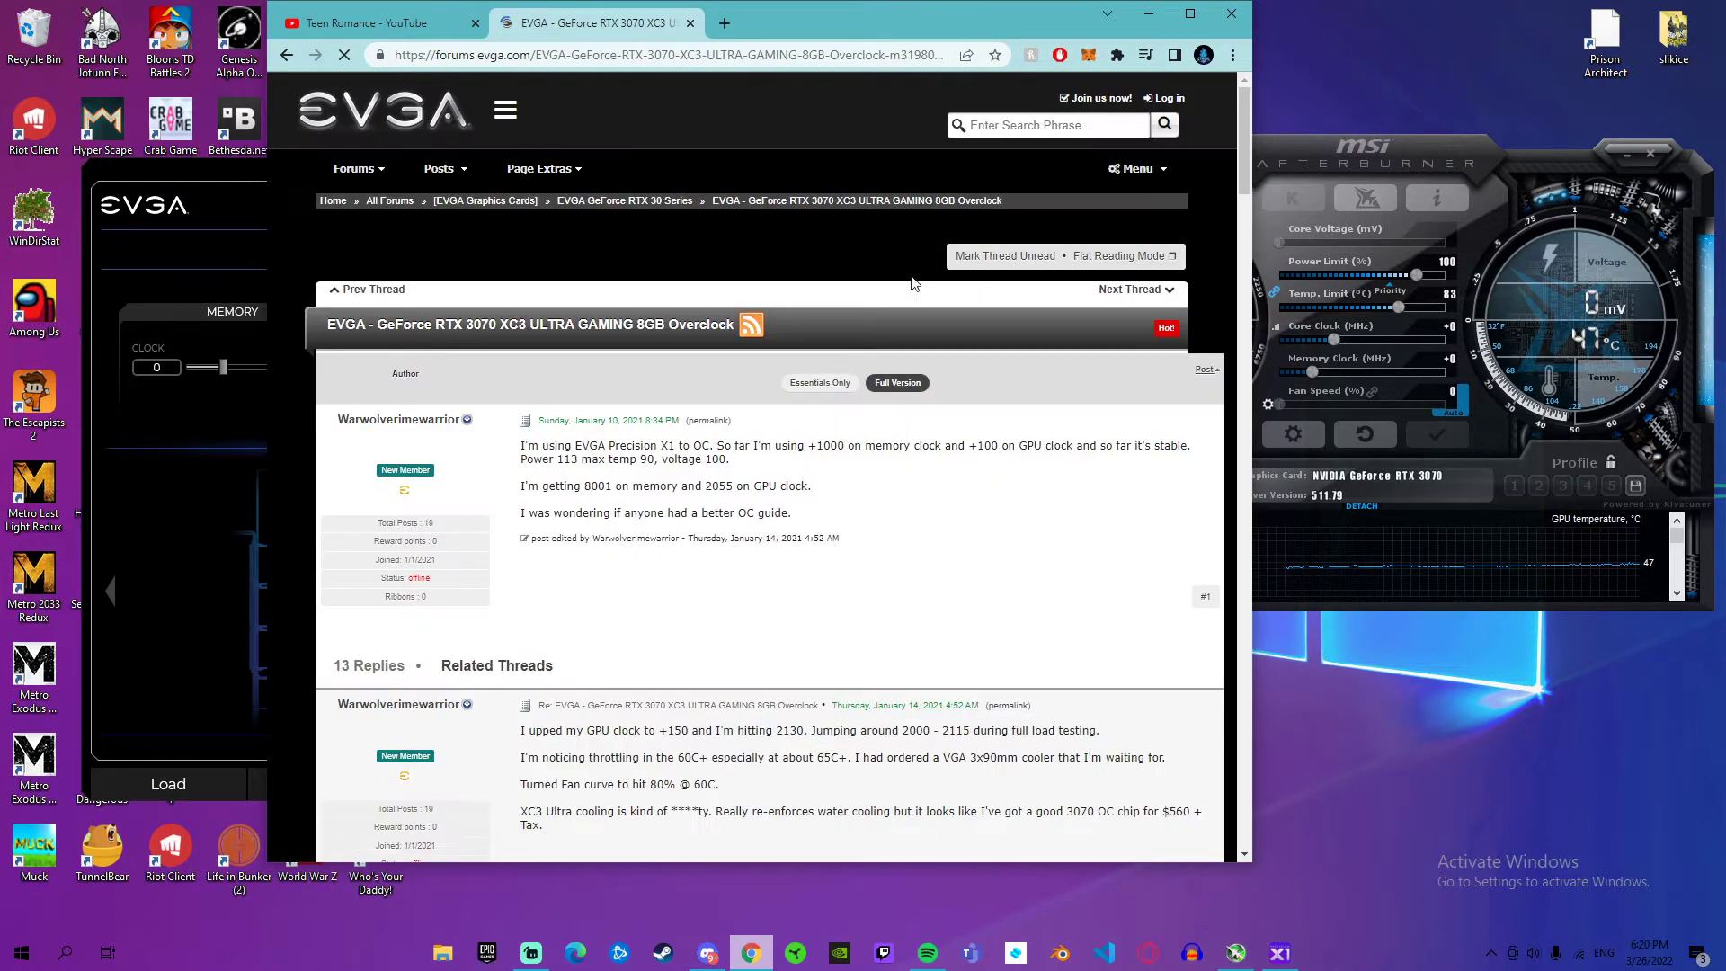
scroll(775, 415, down, 1)
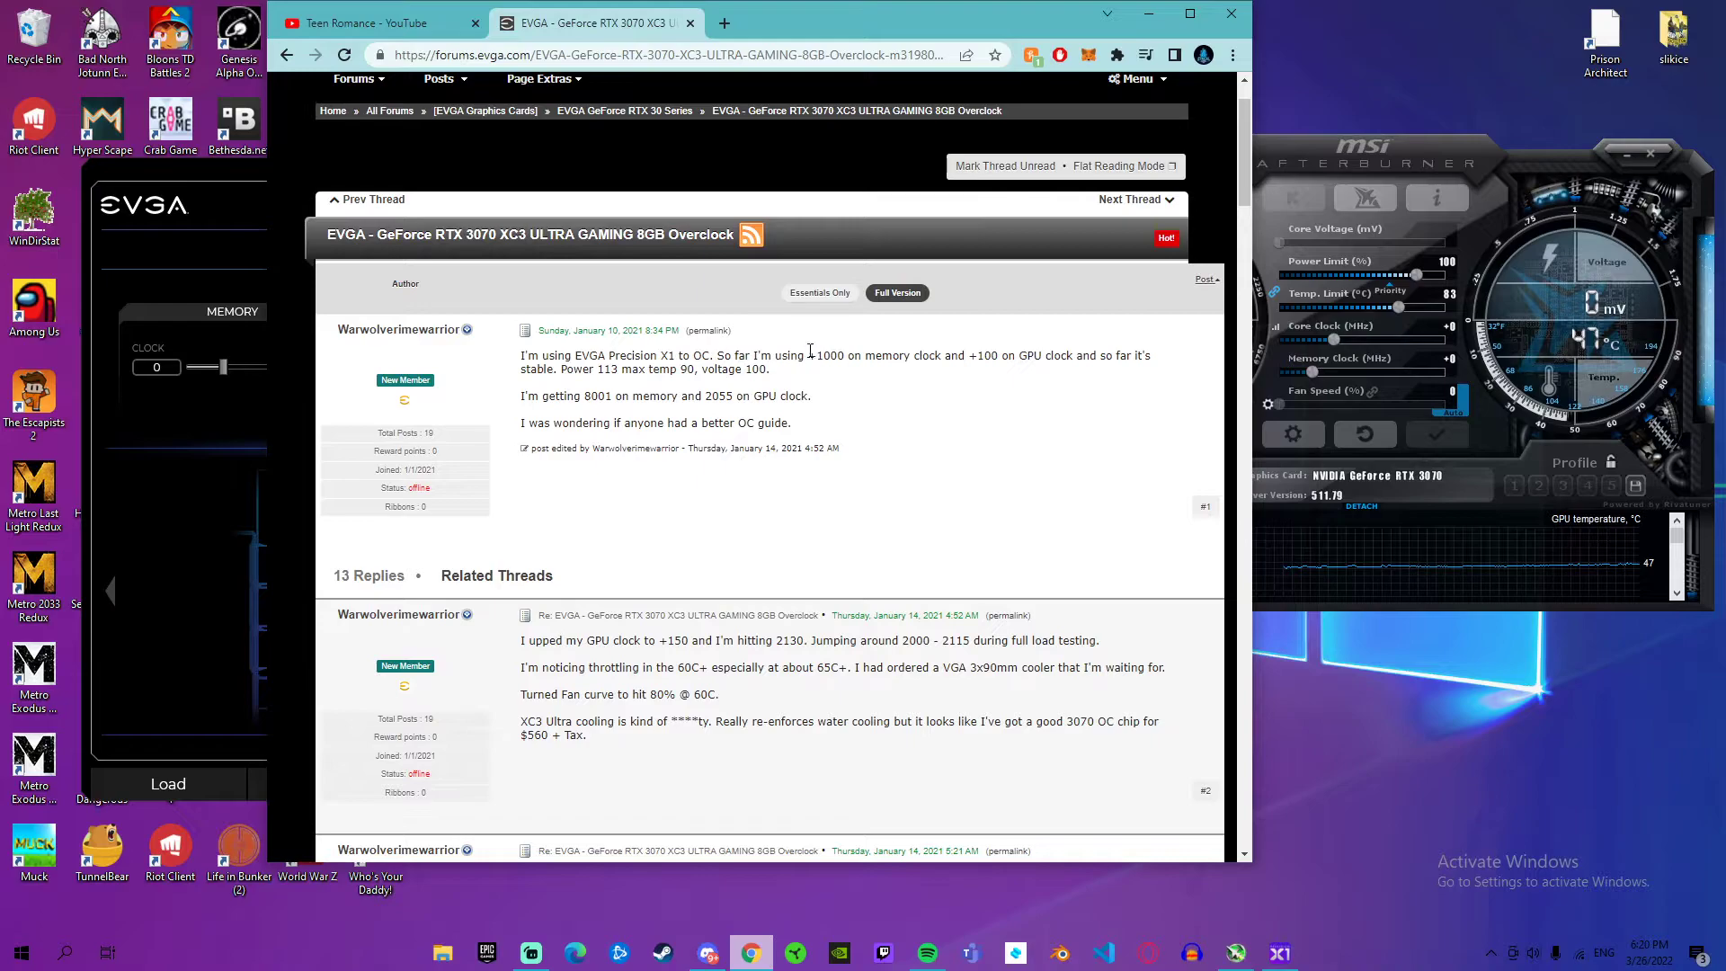
drag(968, 356, 1020, 352)
drag(561, 369, 807, 381)
click(773, 438)
drag(521, 396, 816, 398)
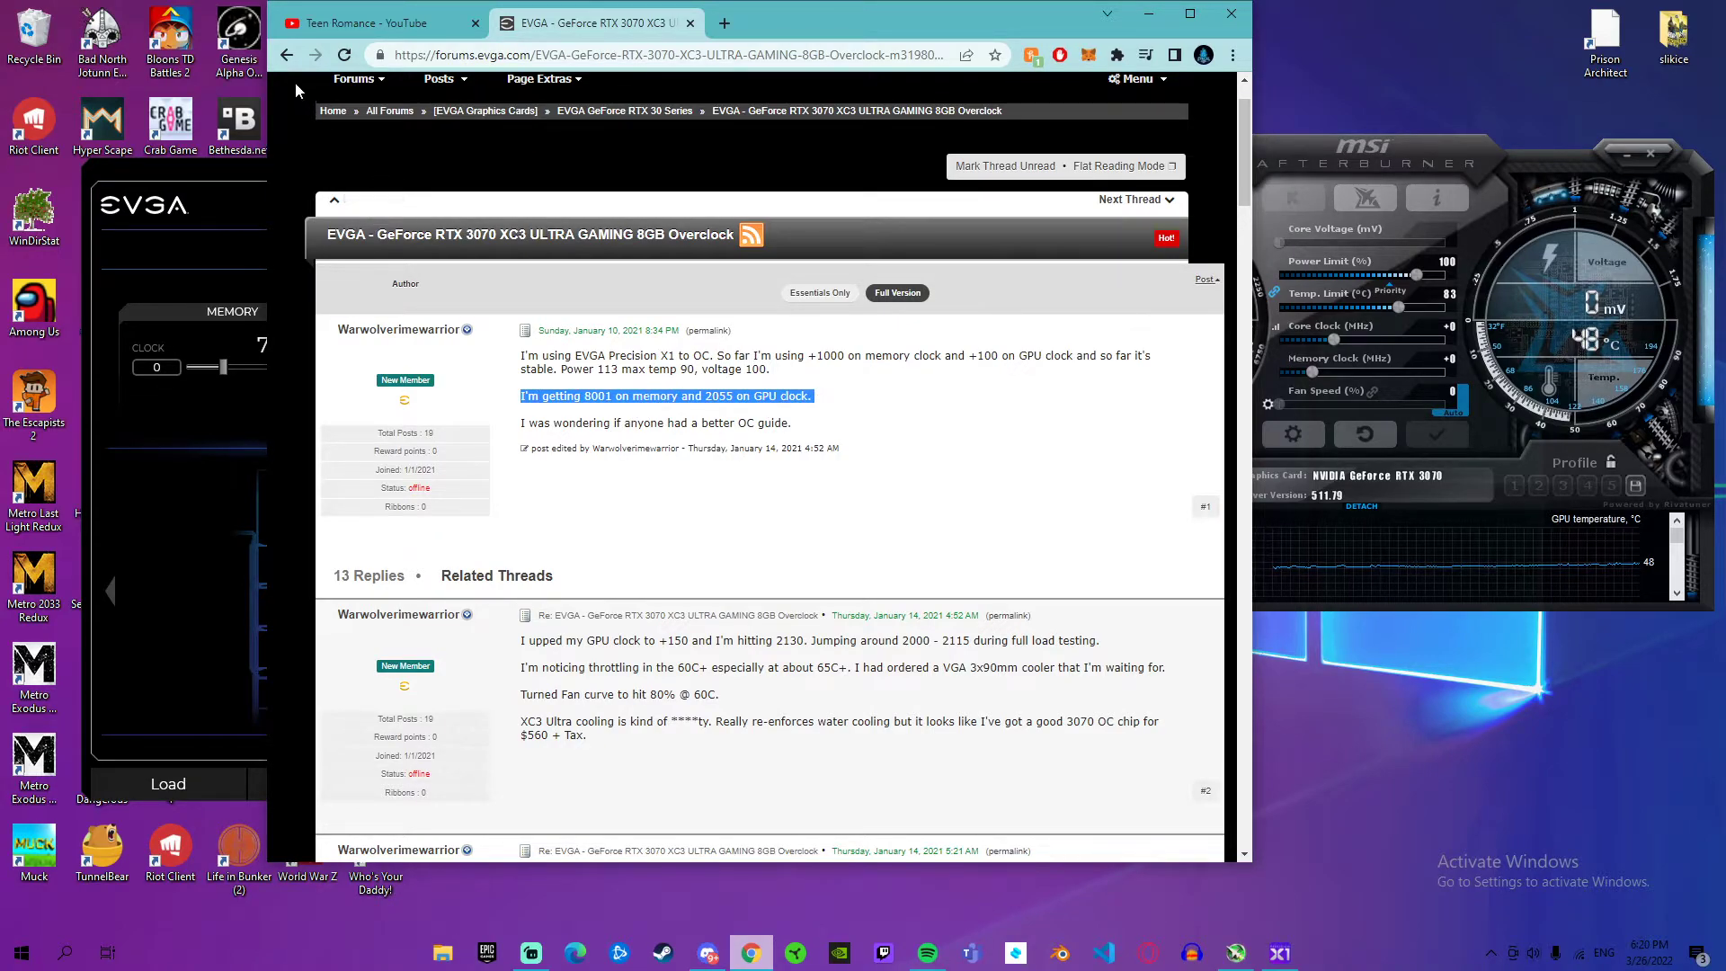
Step: Return to the search results, read the Reddit post on the EVGA 3070 XC3 Black overclock with 120% power limit, and close the browser
click(293, 55)
scroll(512, 358, down, 1)
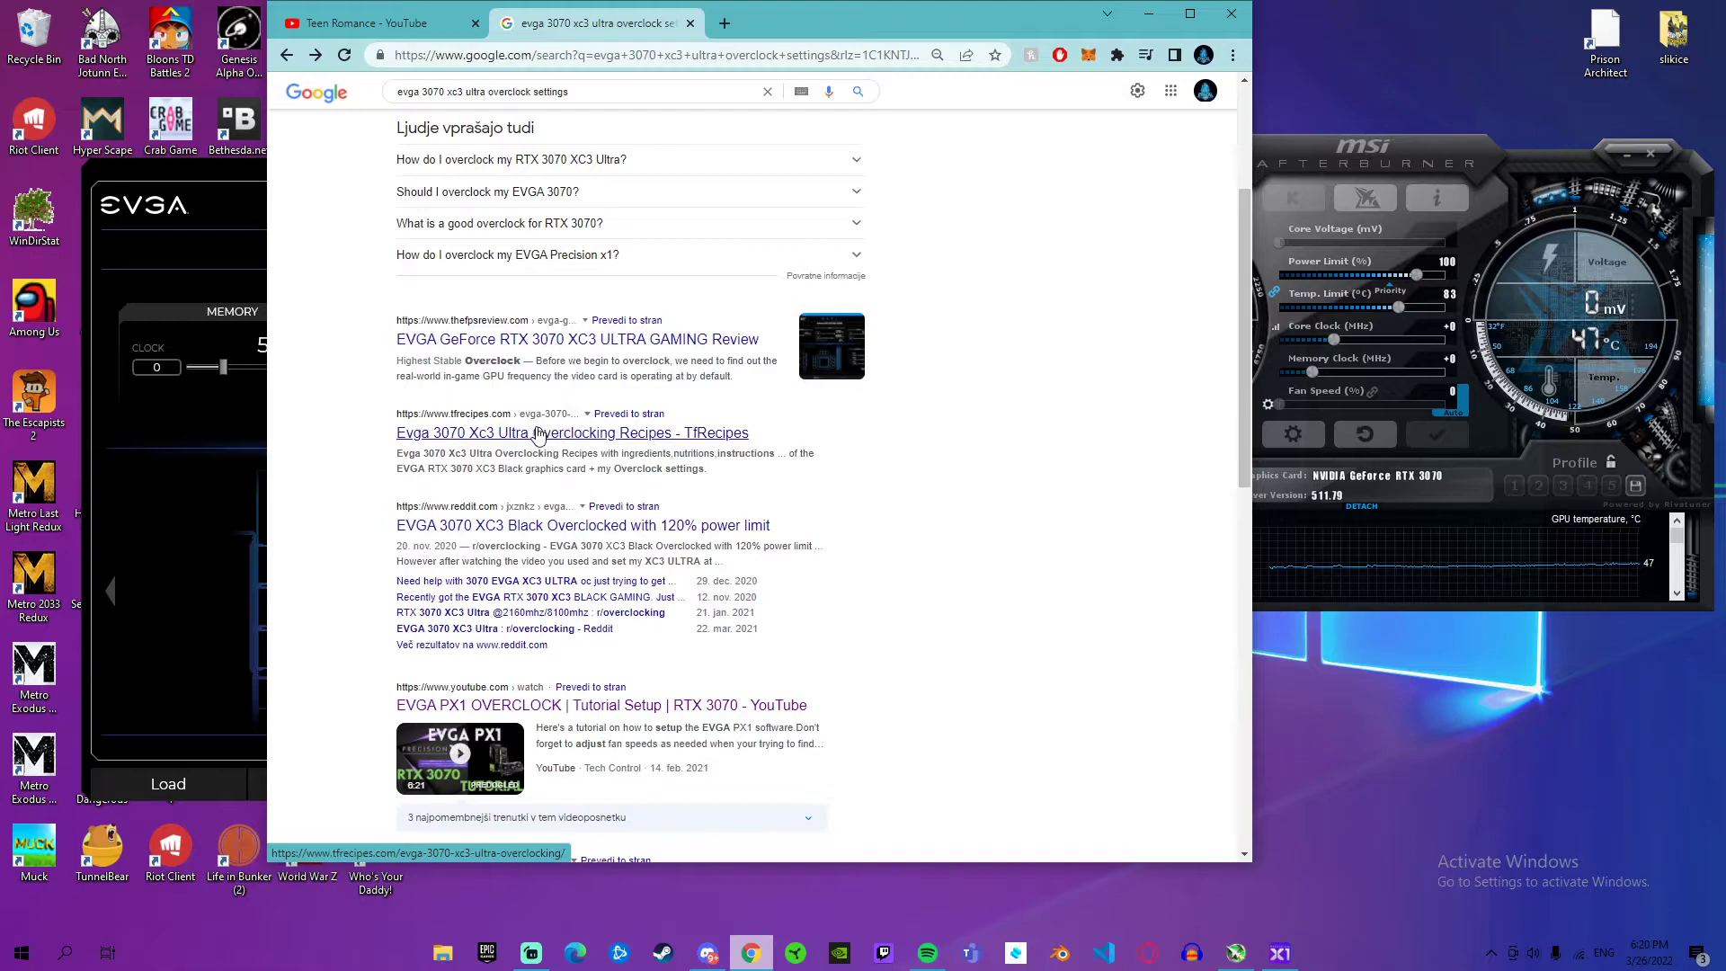
click(604, 528)
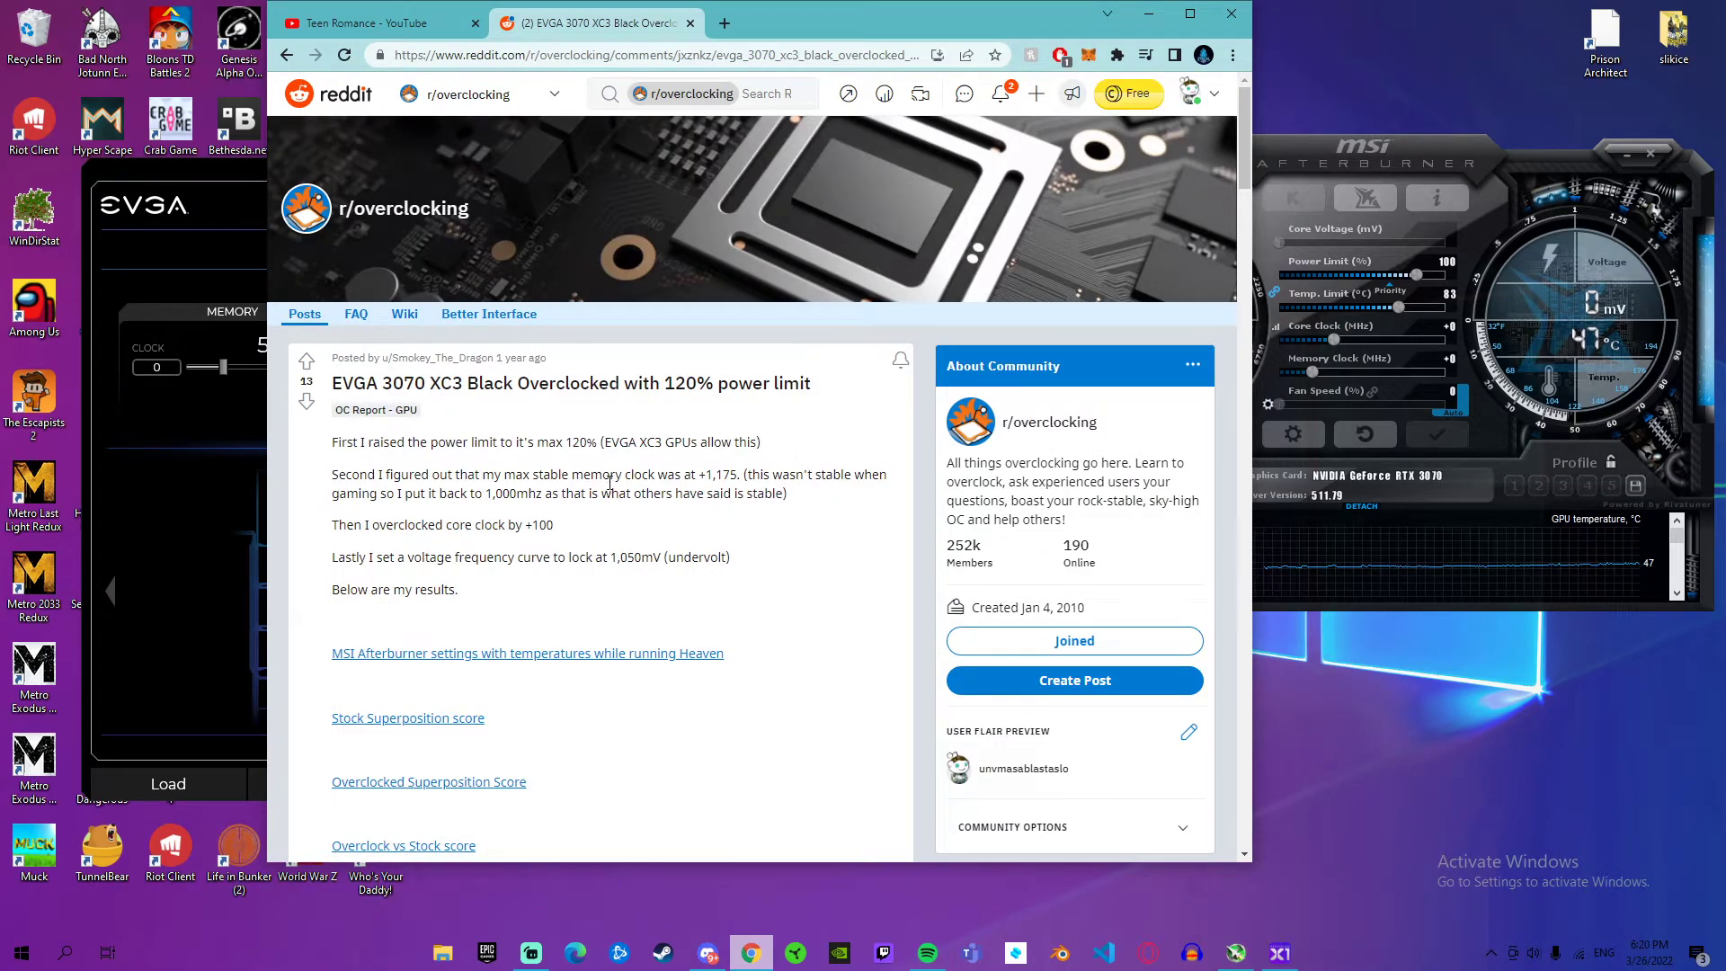
click(1226, 17)
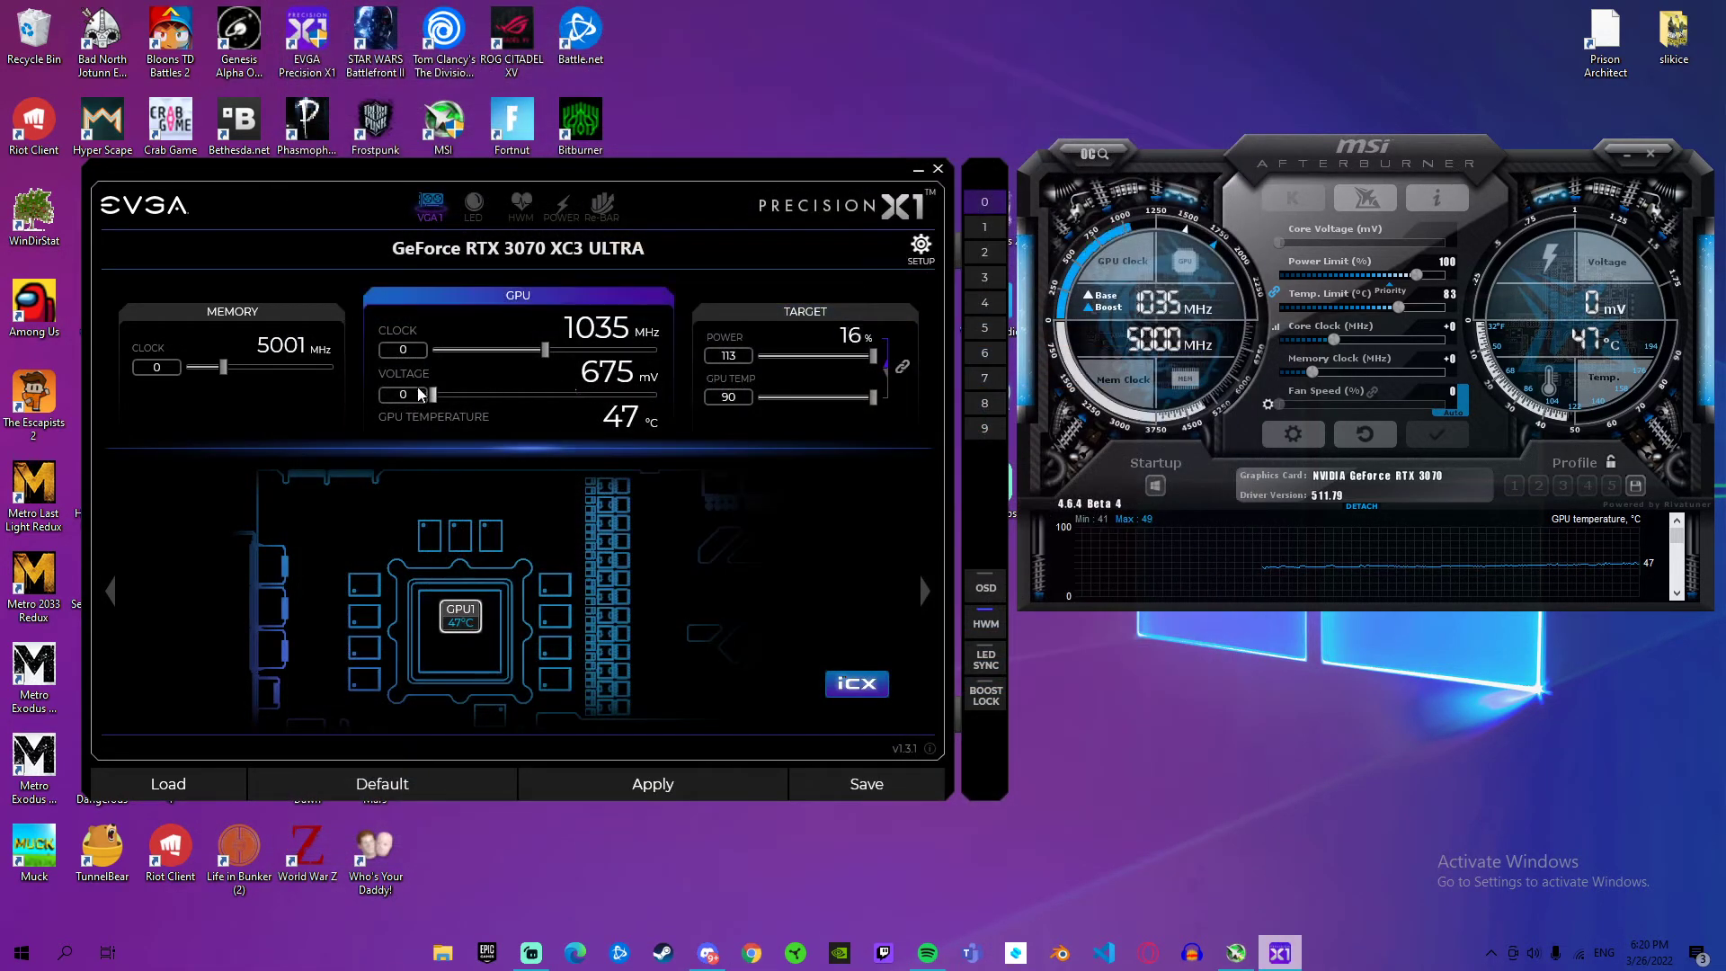
Step: Set the memory clock offset to 500 and the GPU clock offset to 200 in Precision X1
drag(212, 370, 241, 375)
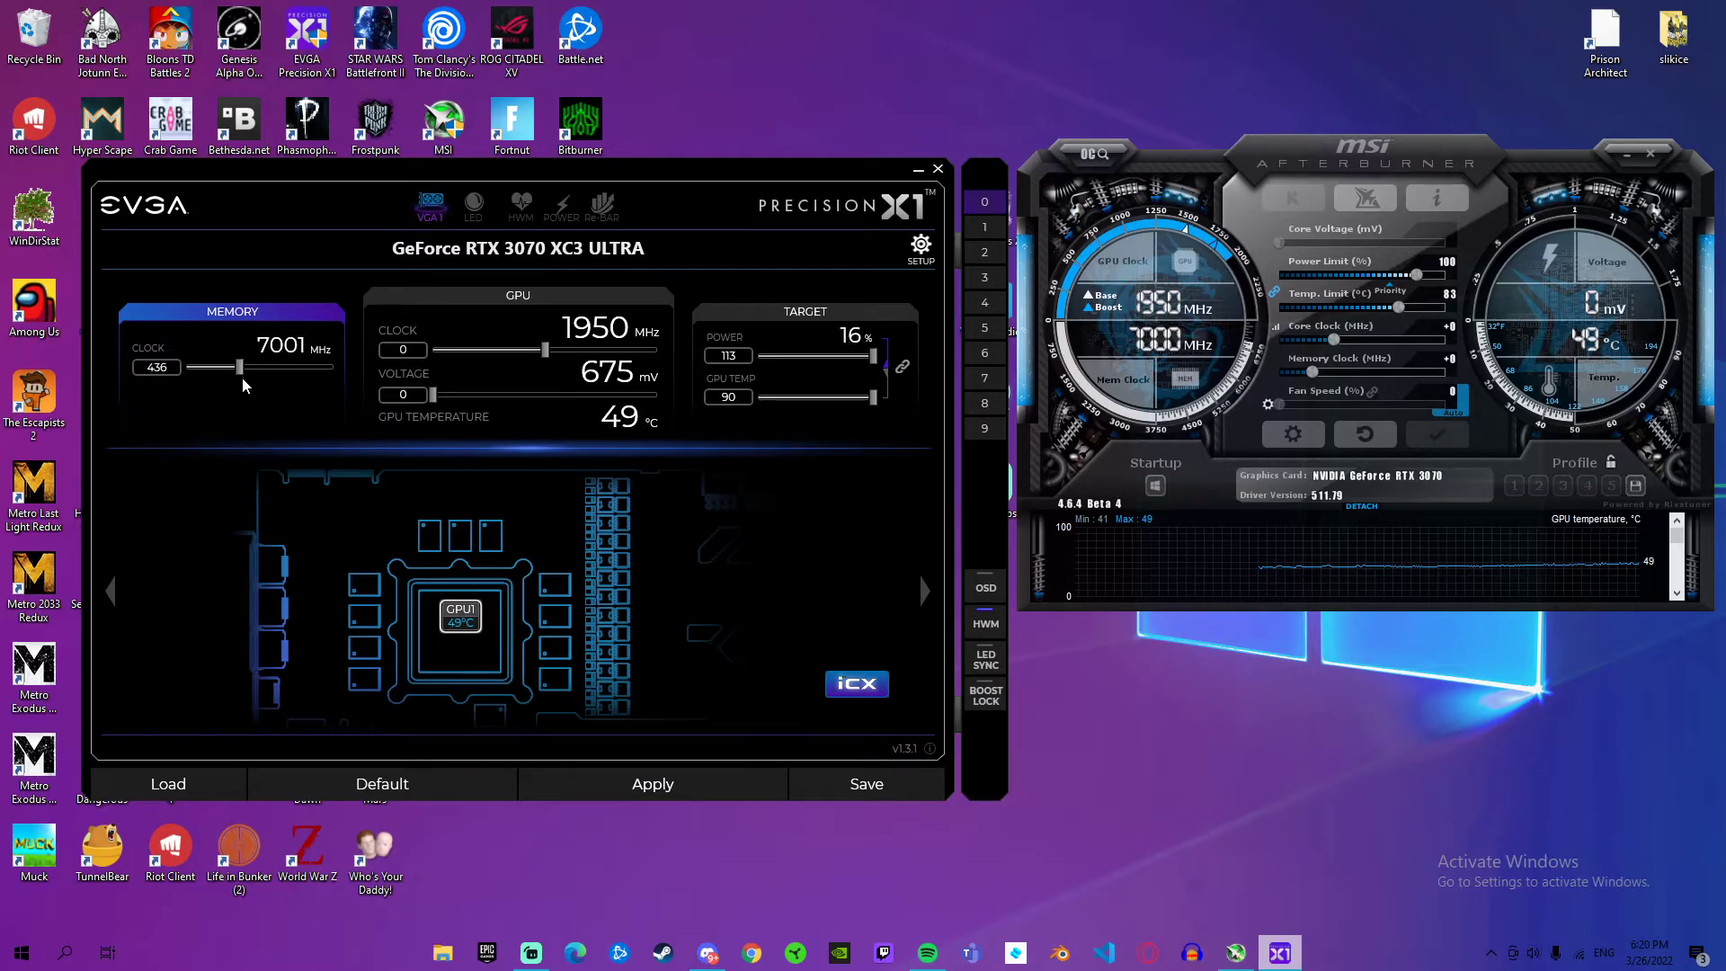
click(171, 365)
key(BackSpace)
key(BackSpace)
key(BackSpace)
text(50)
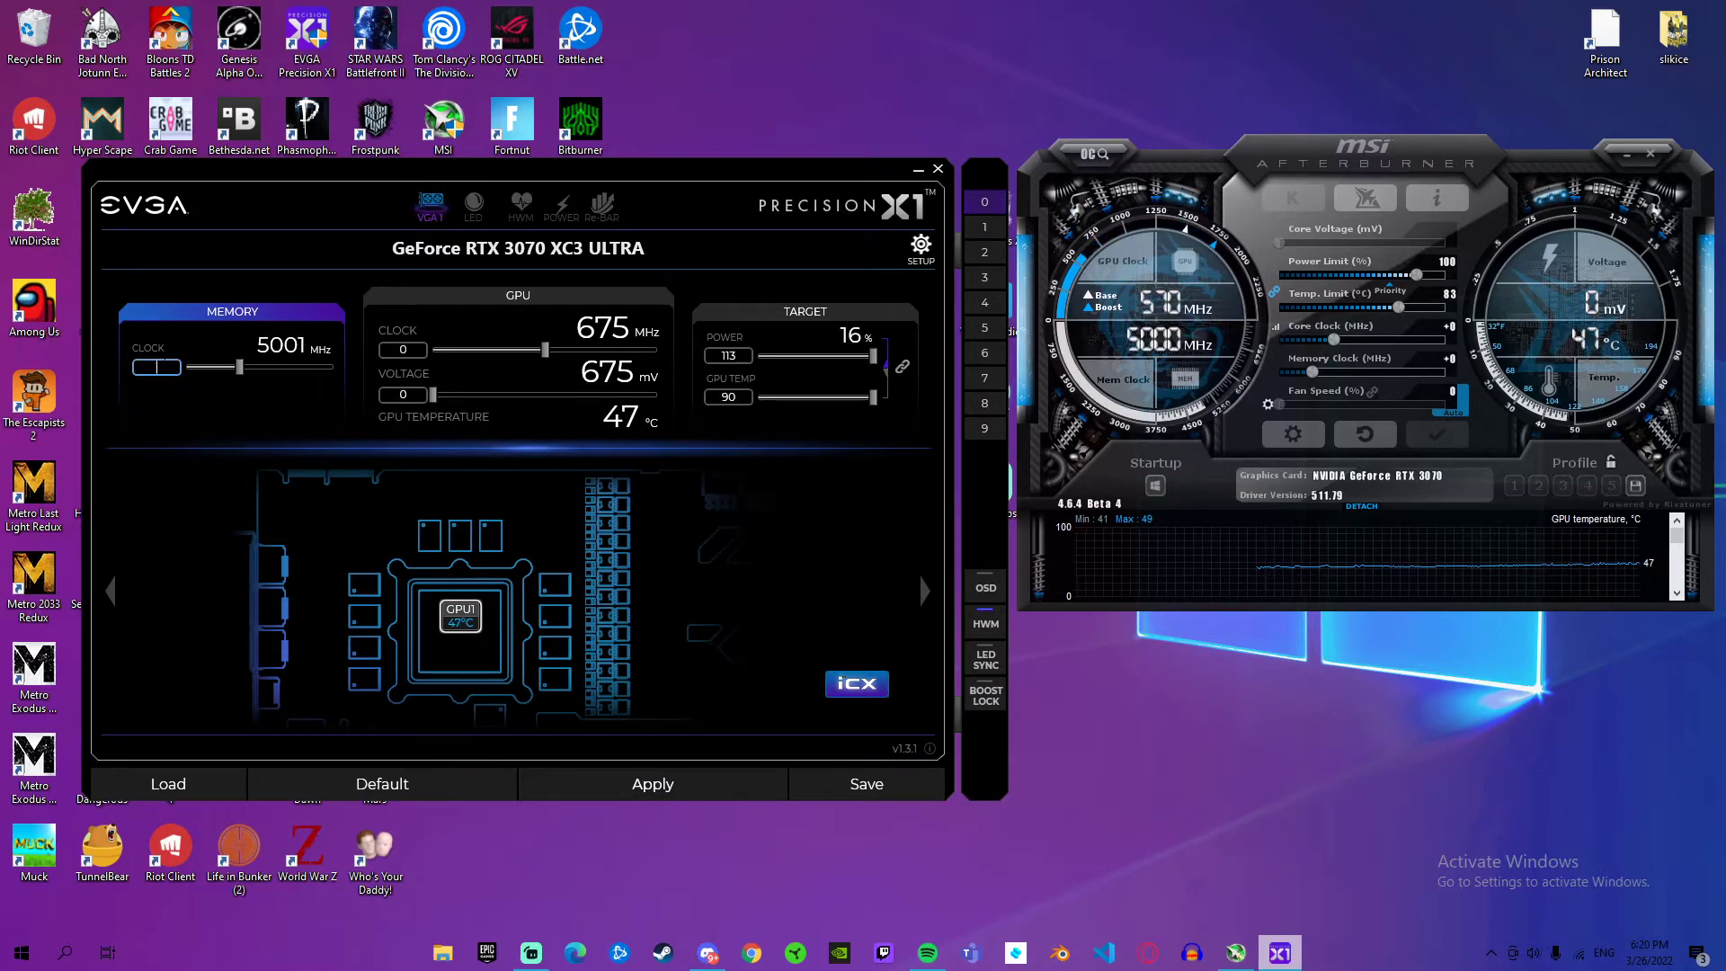
text(0)
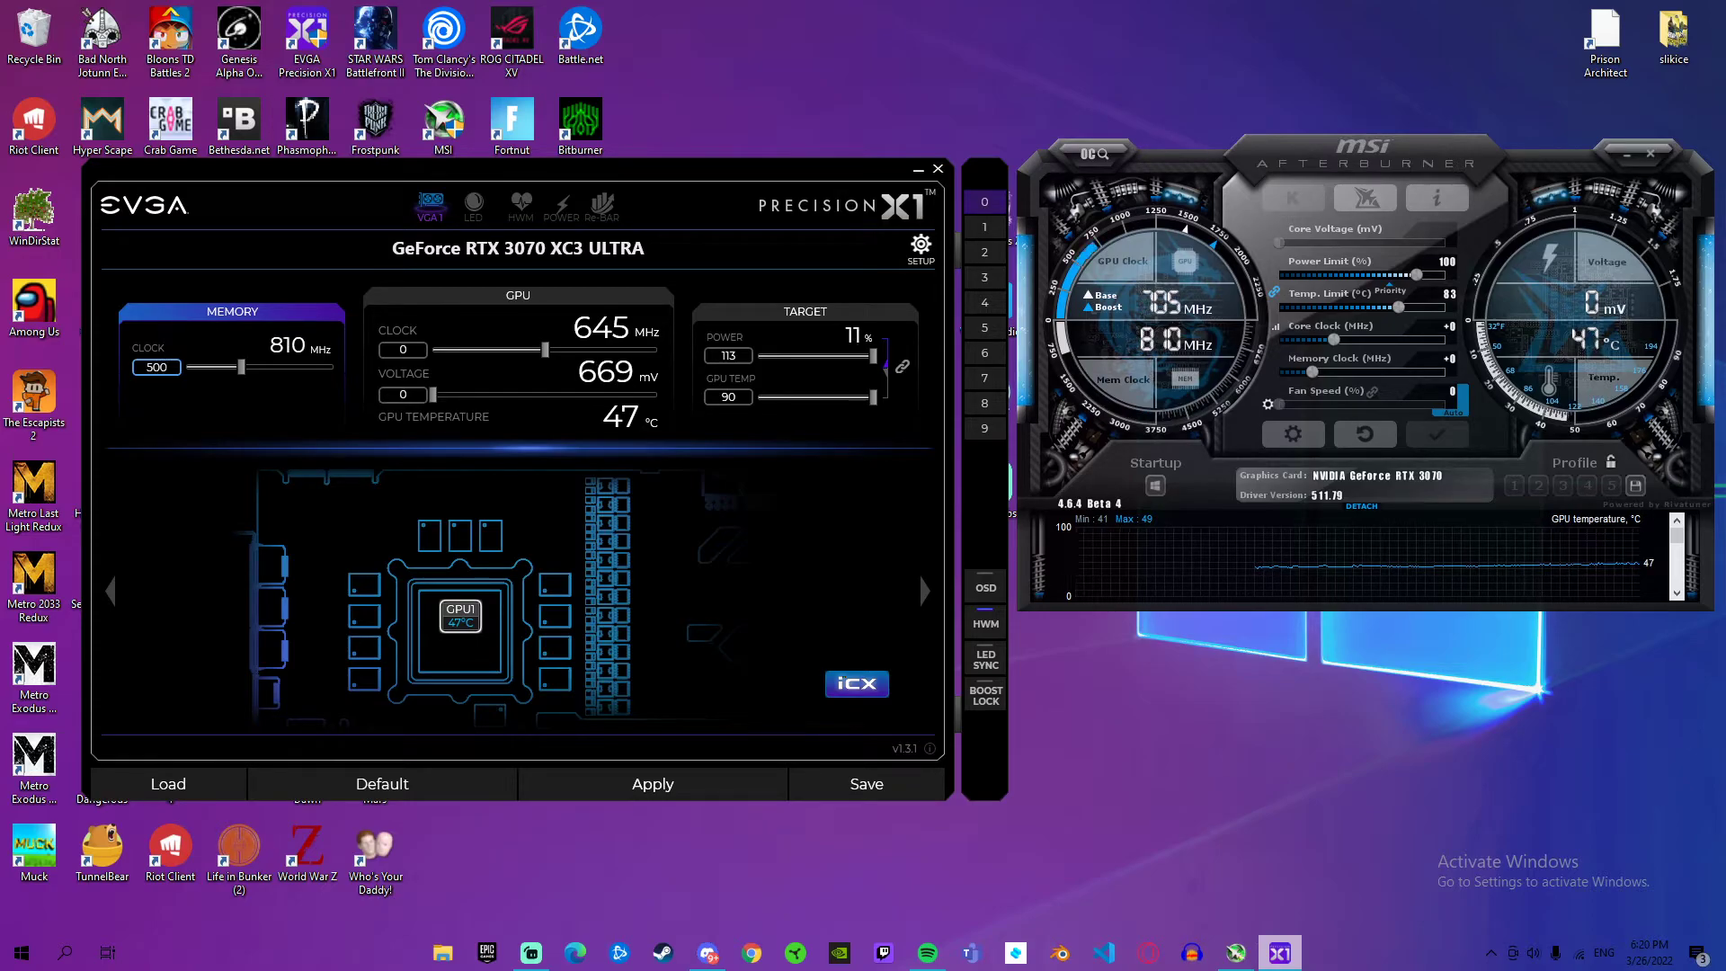
key(Tab)
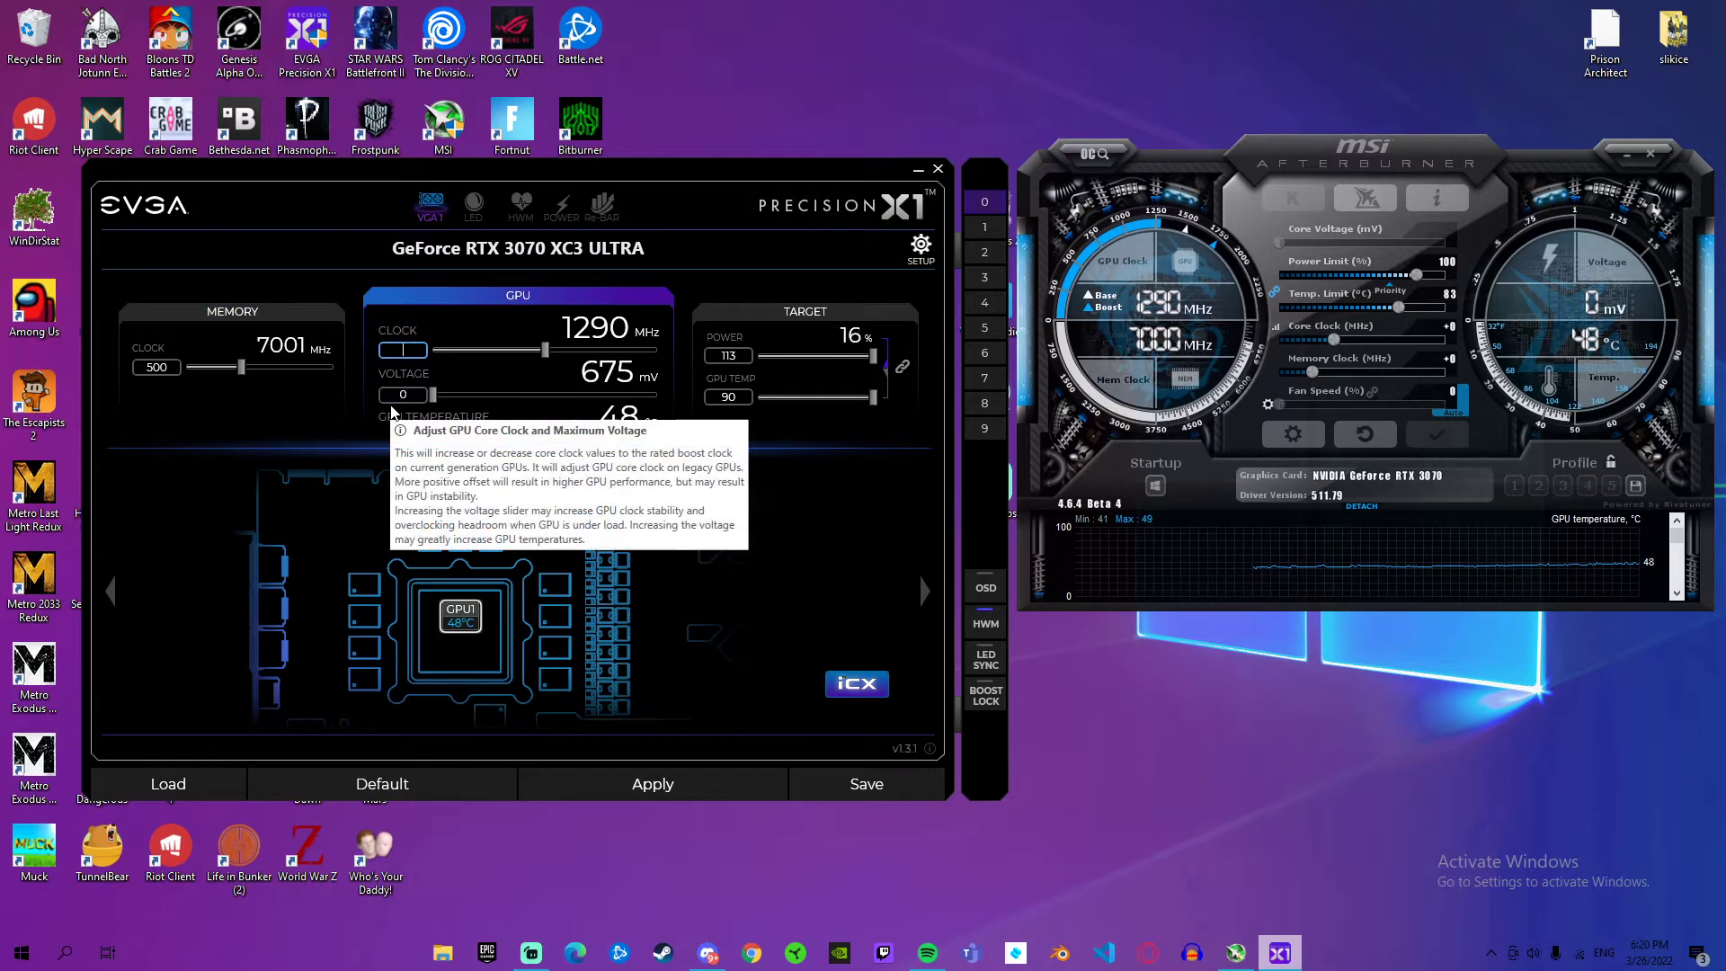
text(200)
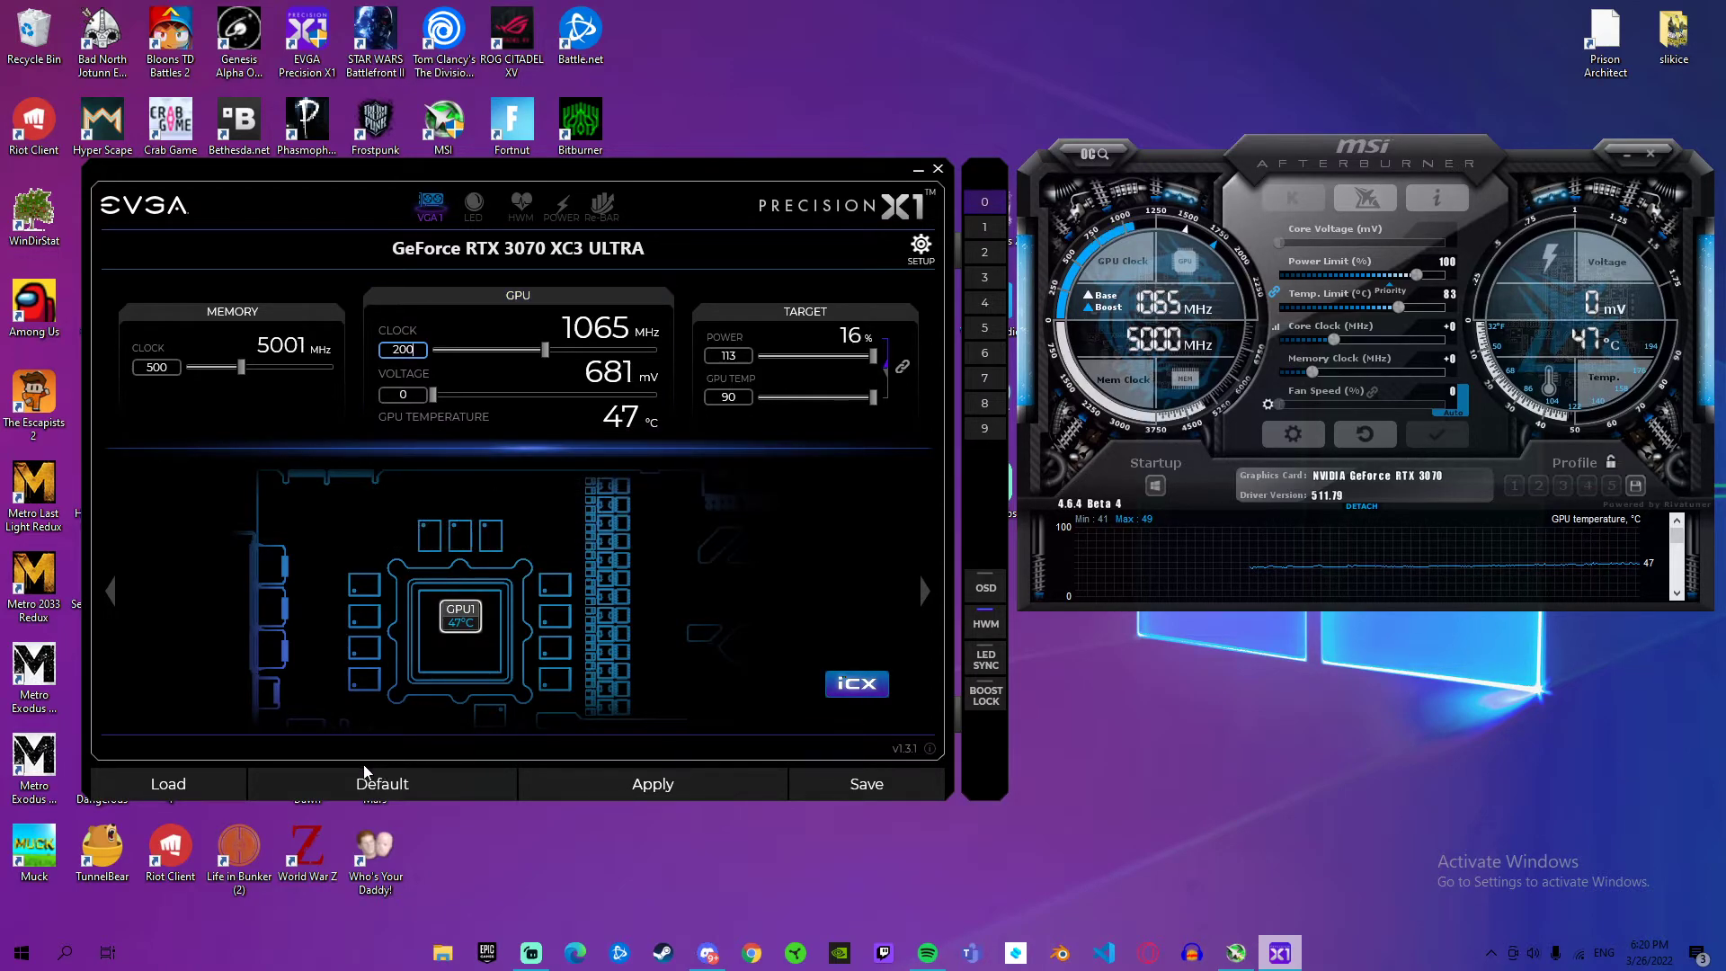
Step: Reset the graphics card's tuning values to default, and minimize both Precision X1 and MSI Afterburner
click(381, 778)
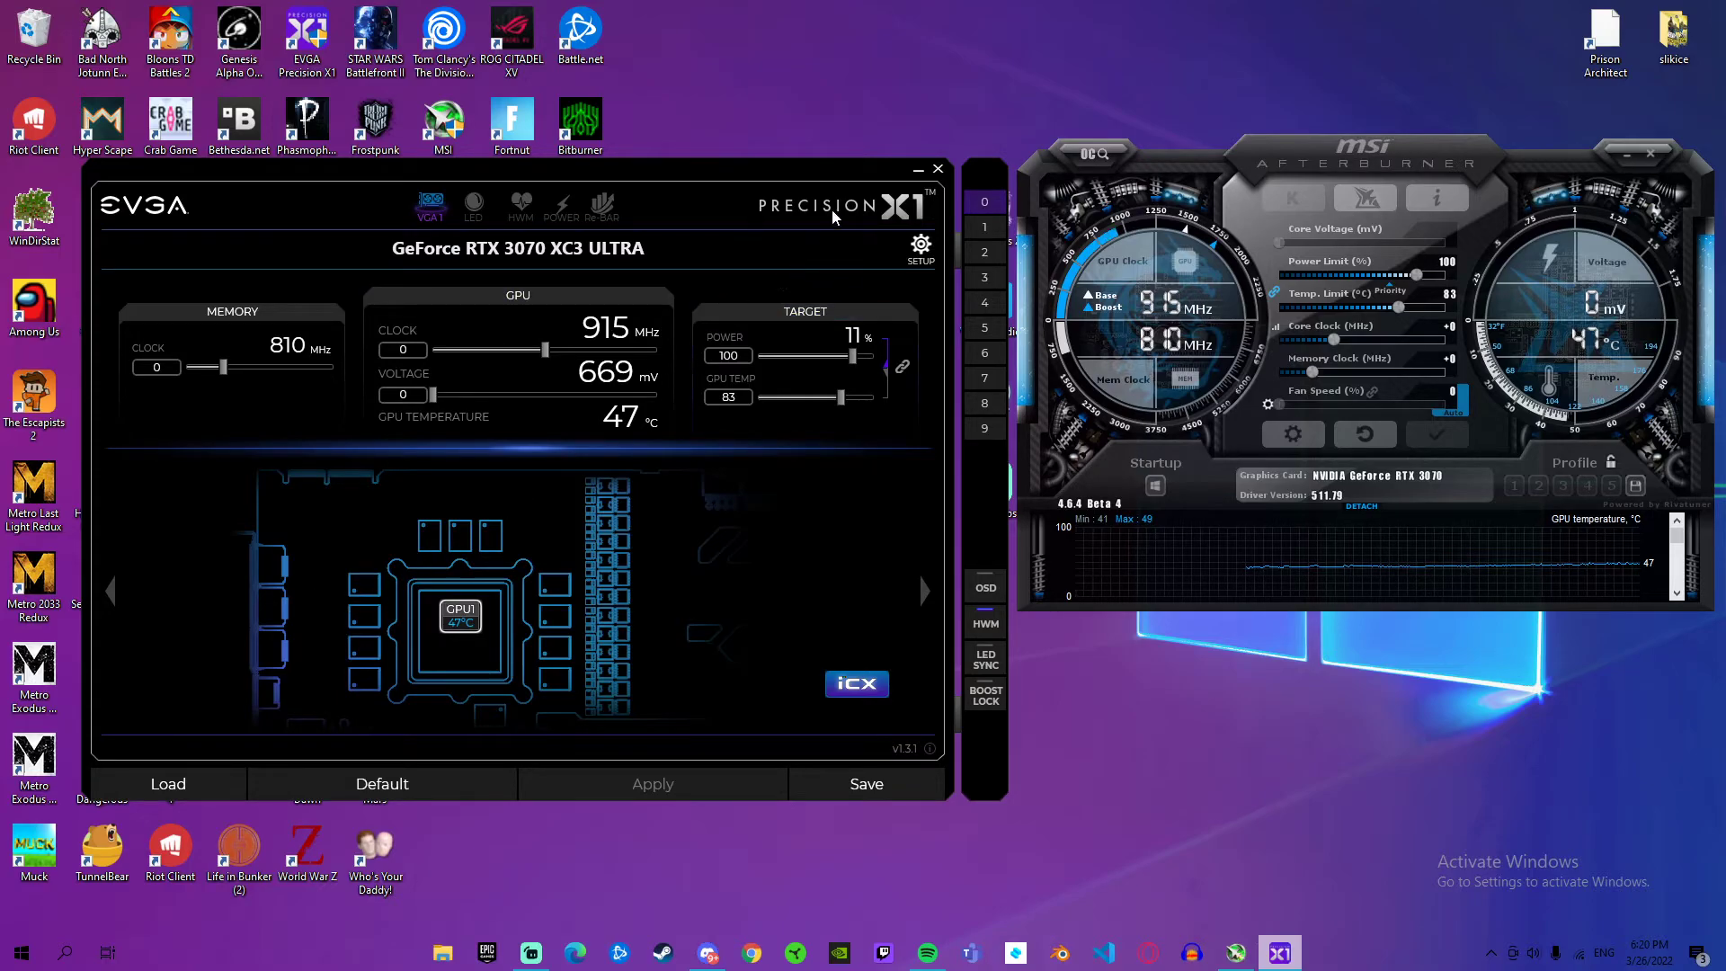
click(918, 170)
click(1623, 153)
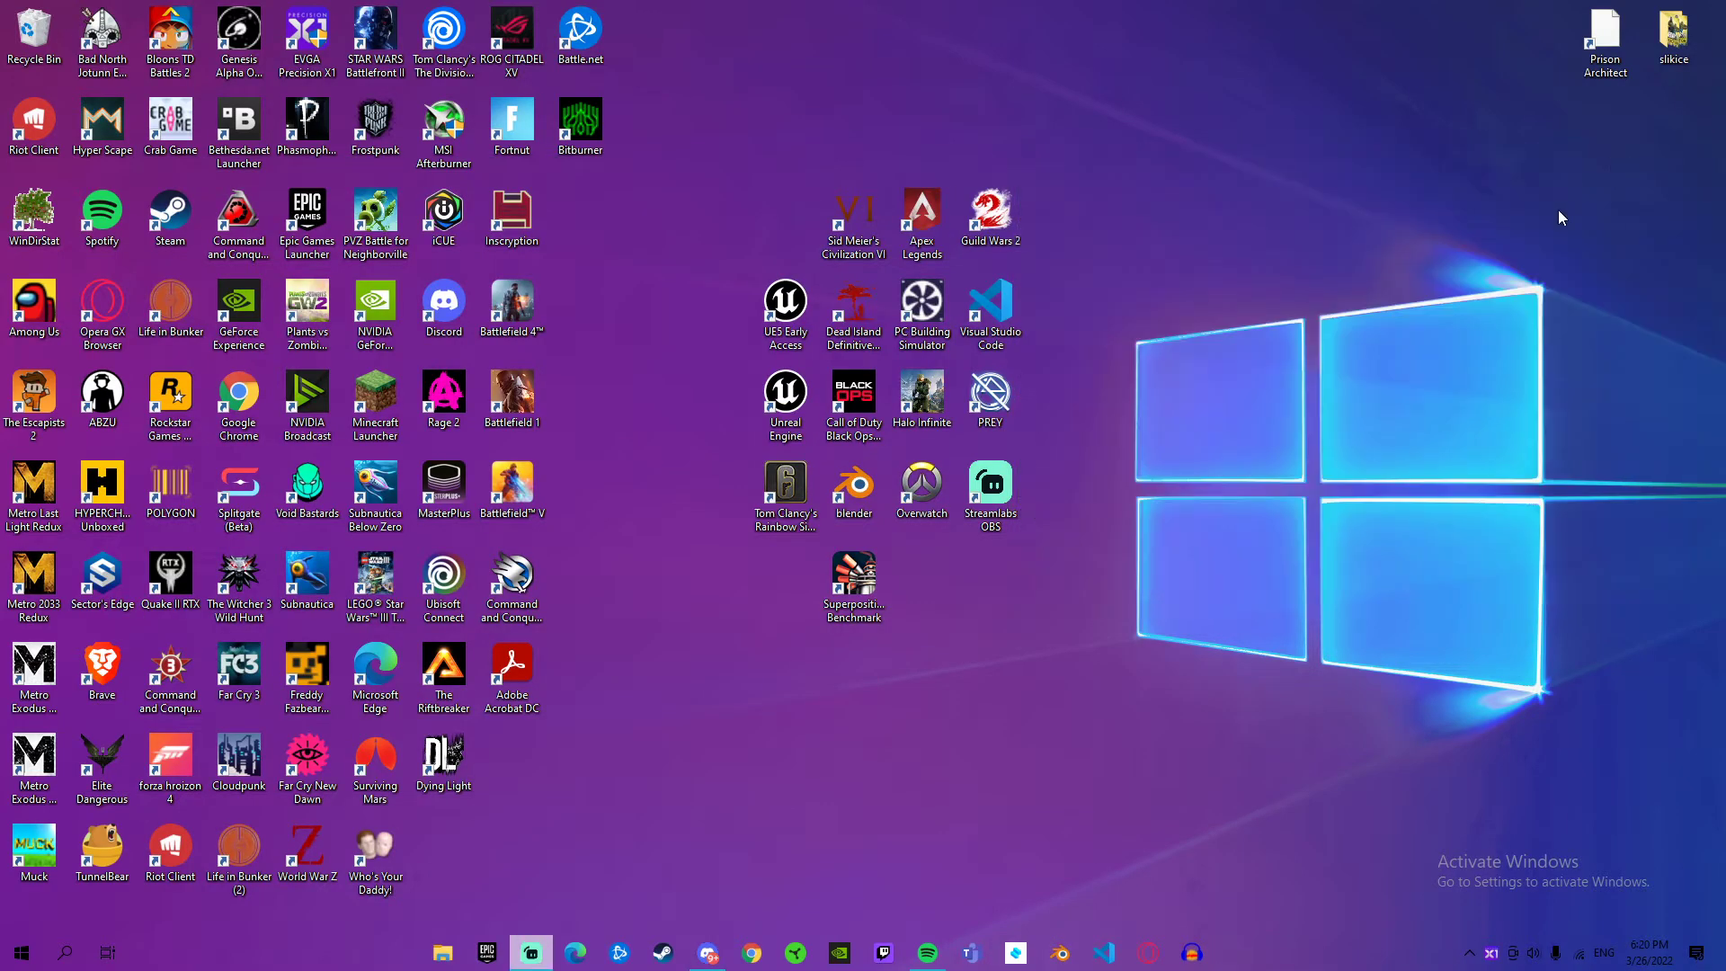
Step: Launch Superposition Benchmark from the desktop and view the presets for the performance test
click(858, 579)
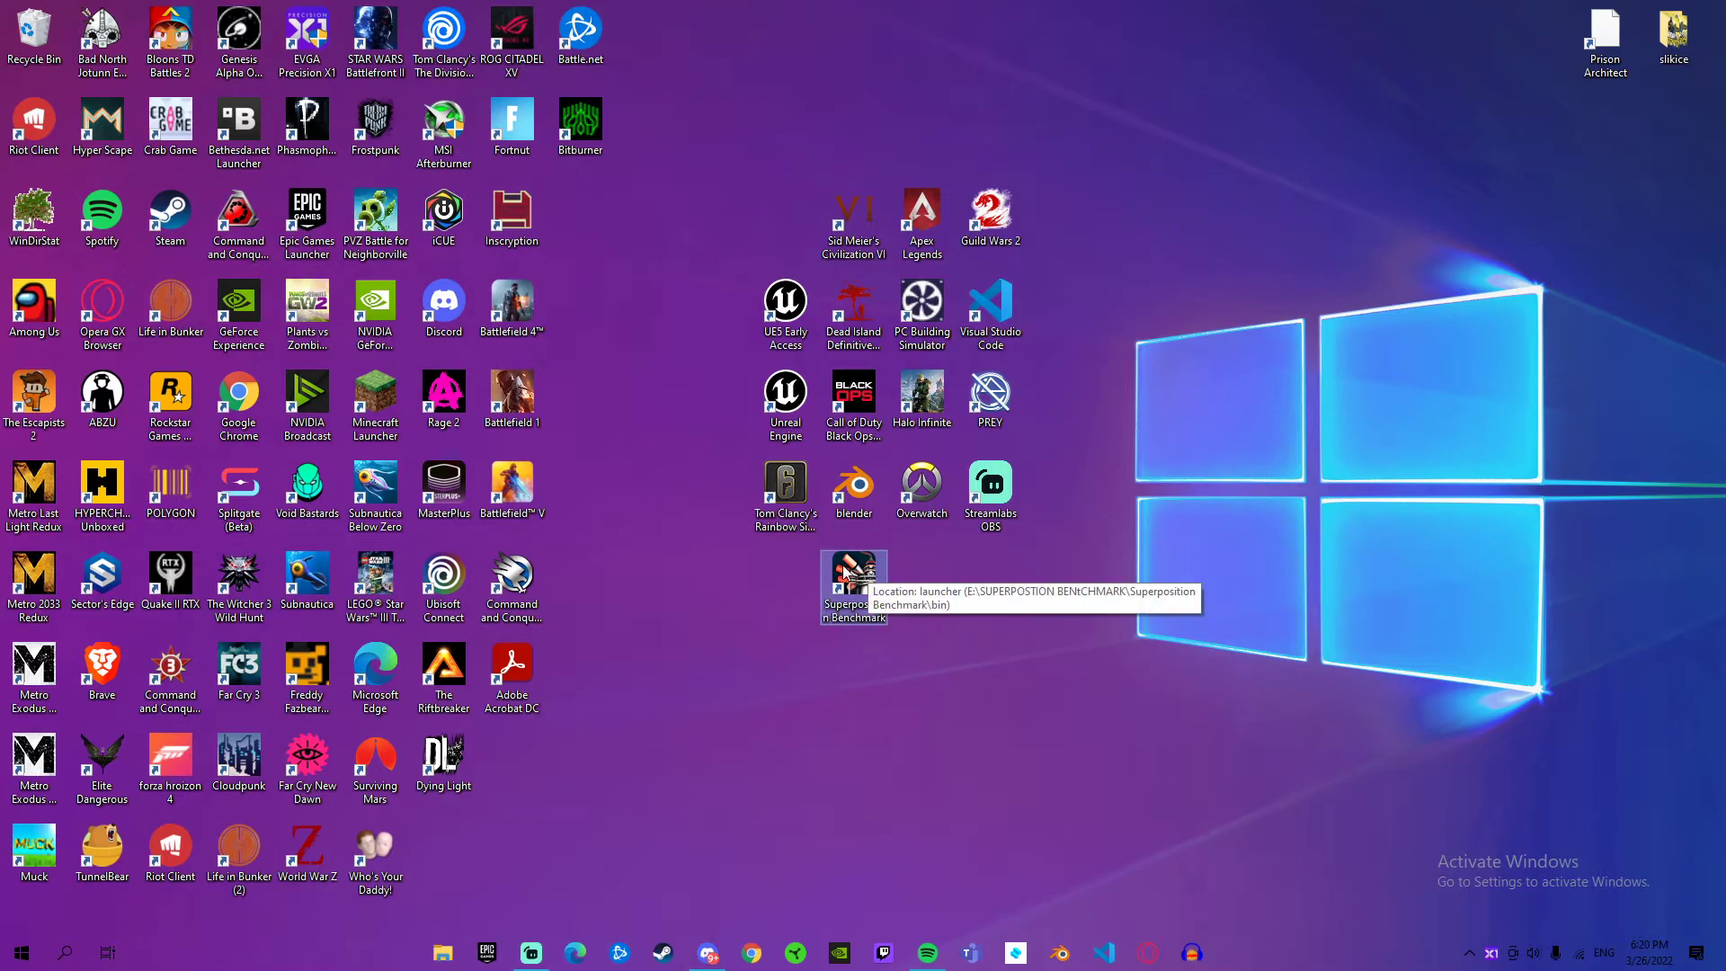
double_click(837, 601)
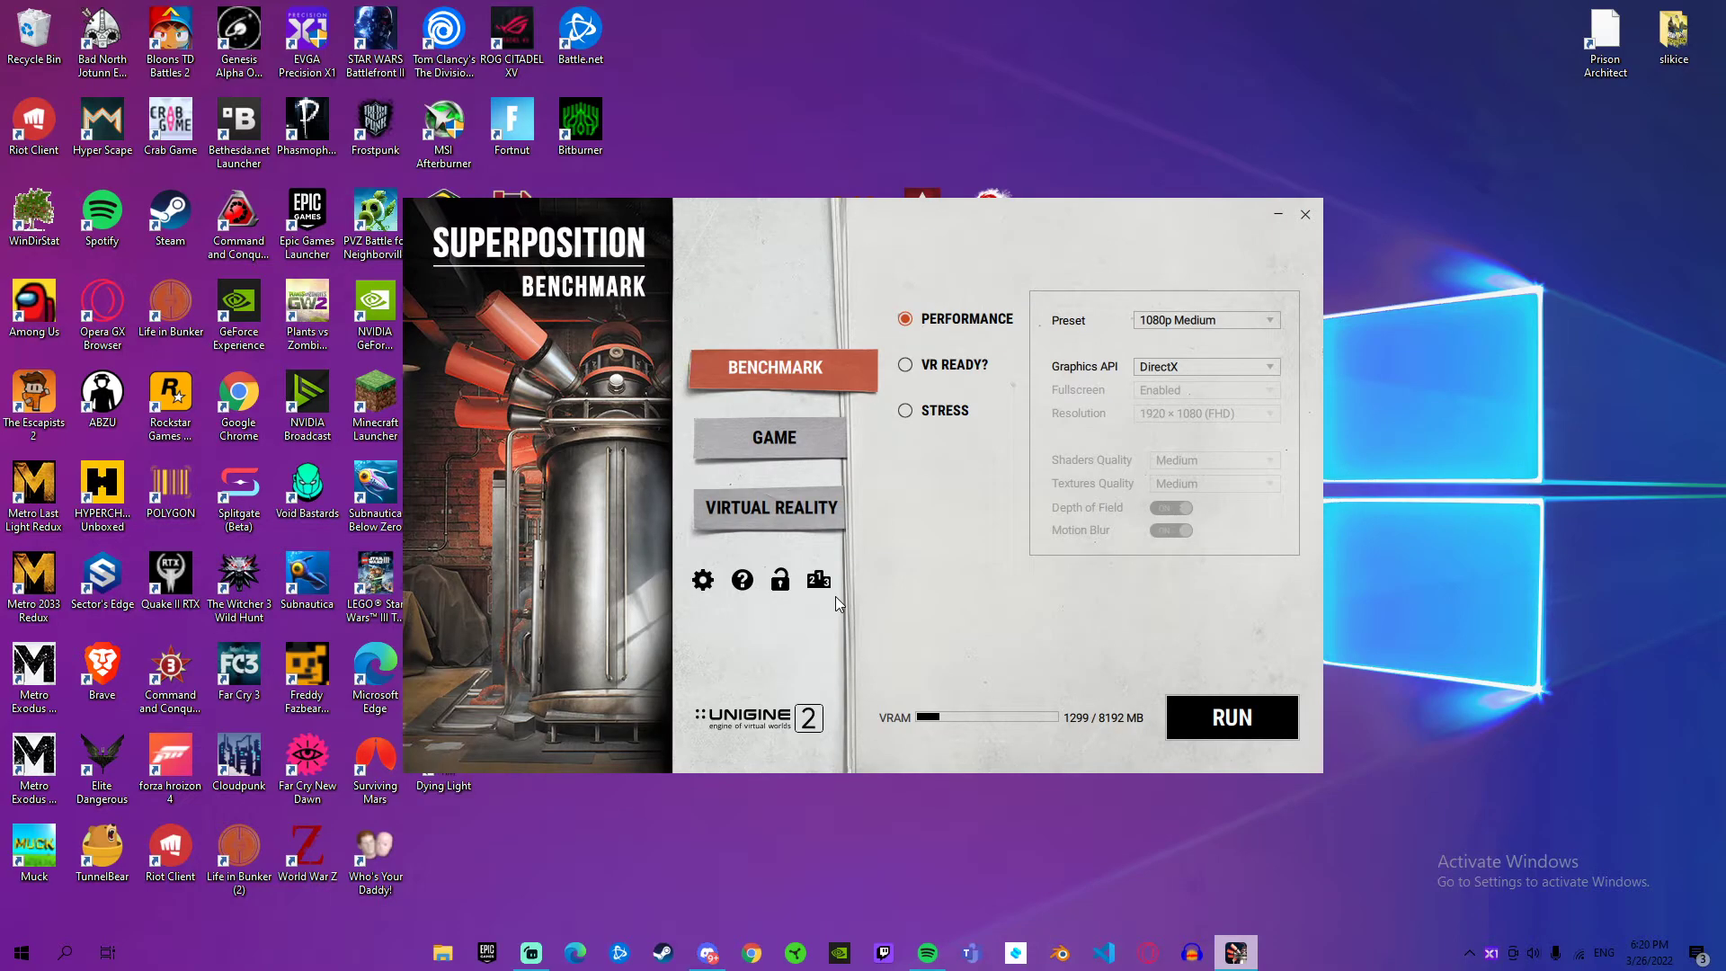
click(1187, 316)
click(1186, 316)
Step: Search Windows for the Heaven Benchmark 4.0 app, and dismiss the search without opening it
click(65, 952)
text(heavb)
key(BackSpace)
key(BackSpace)
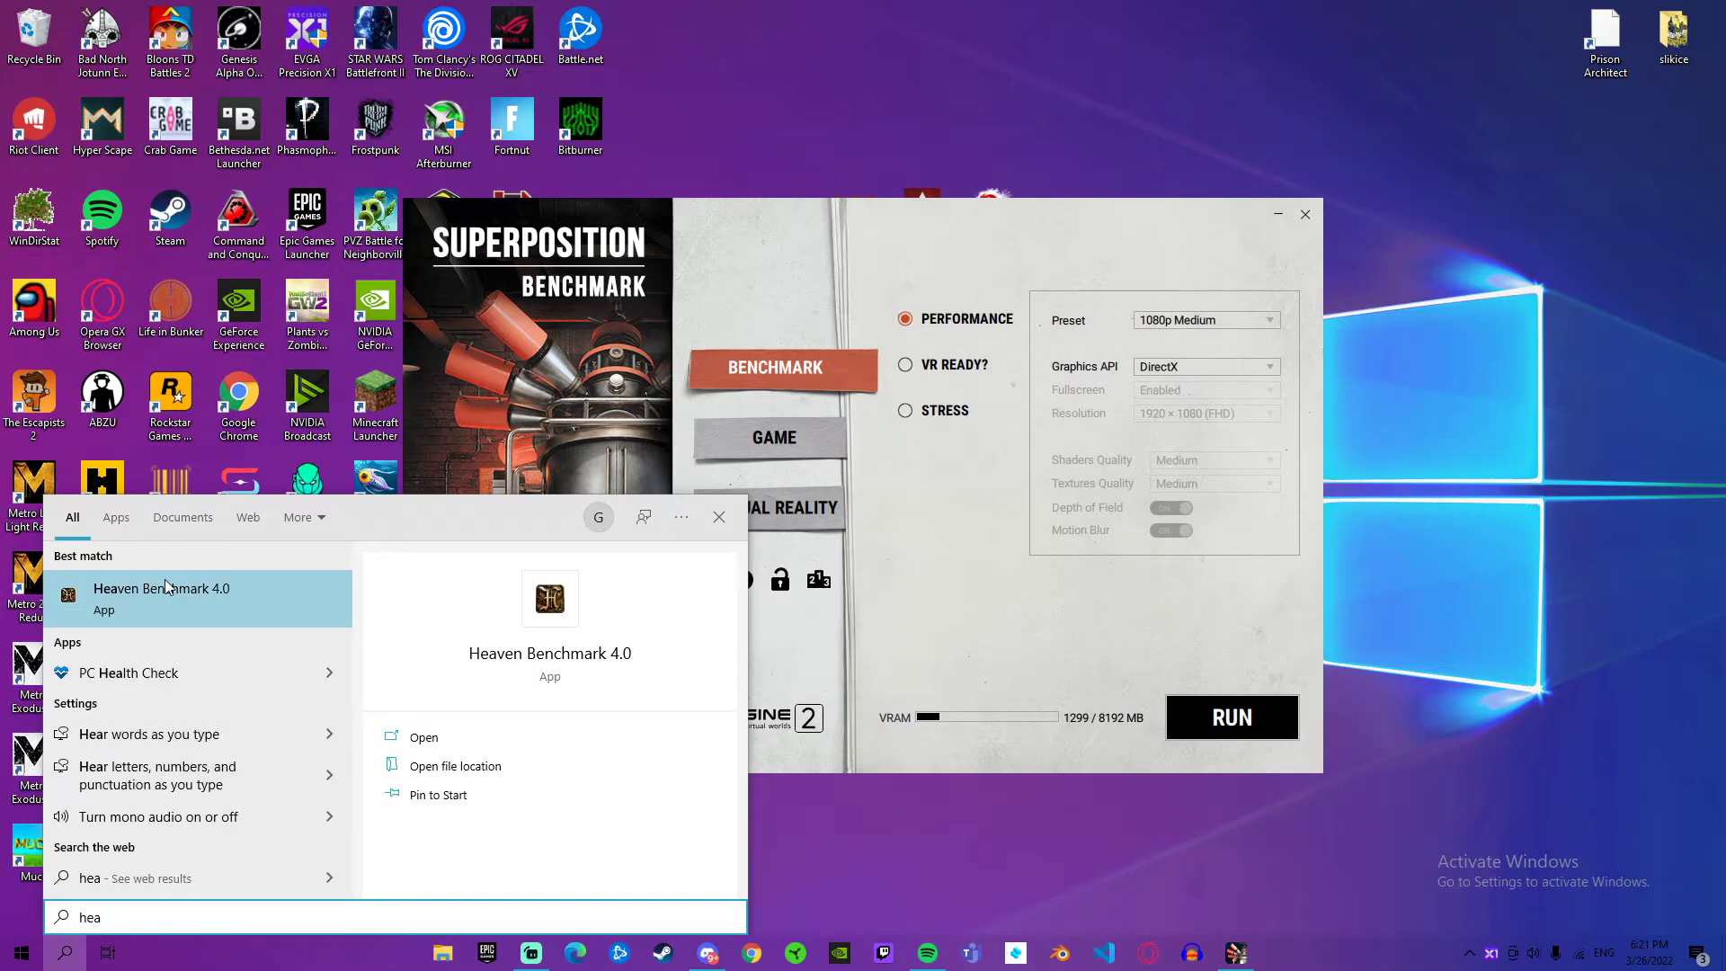
click(989, 618)
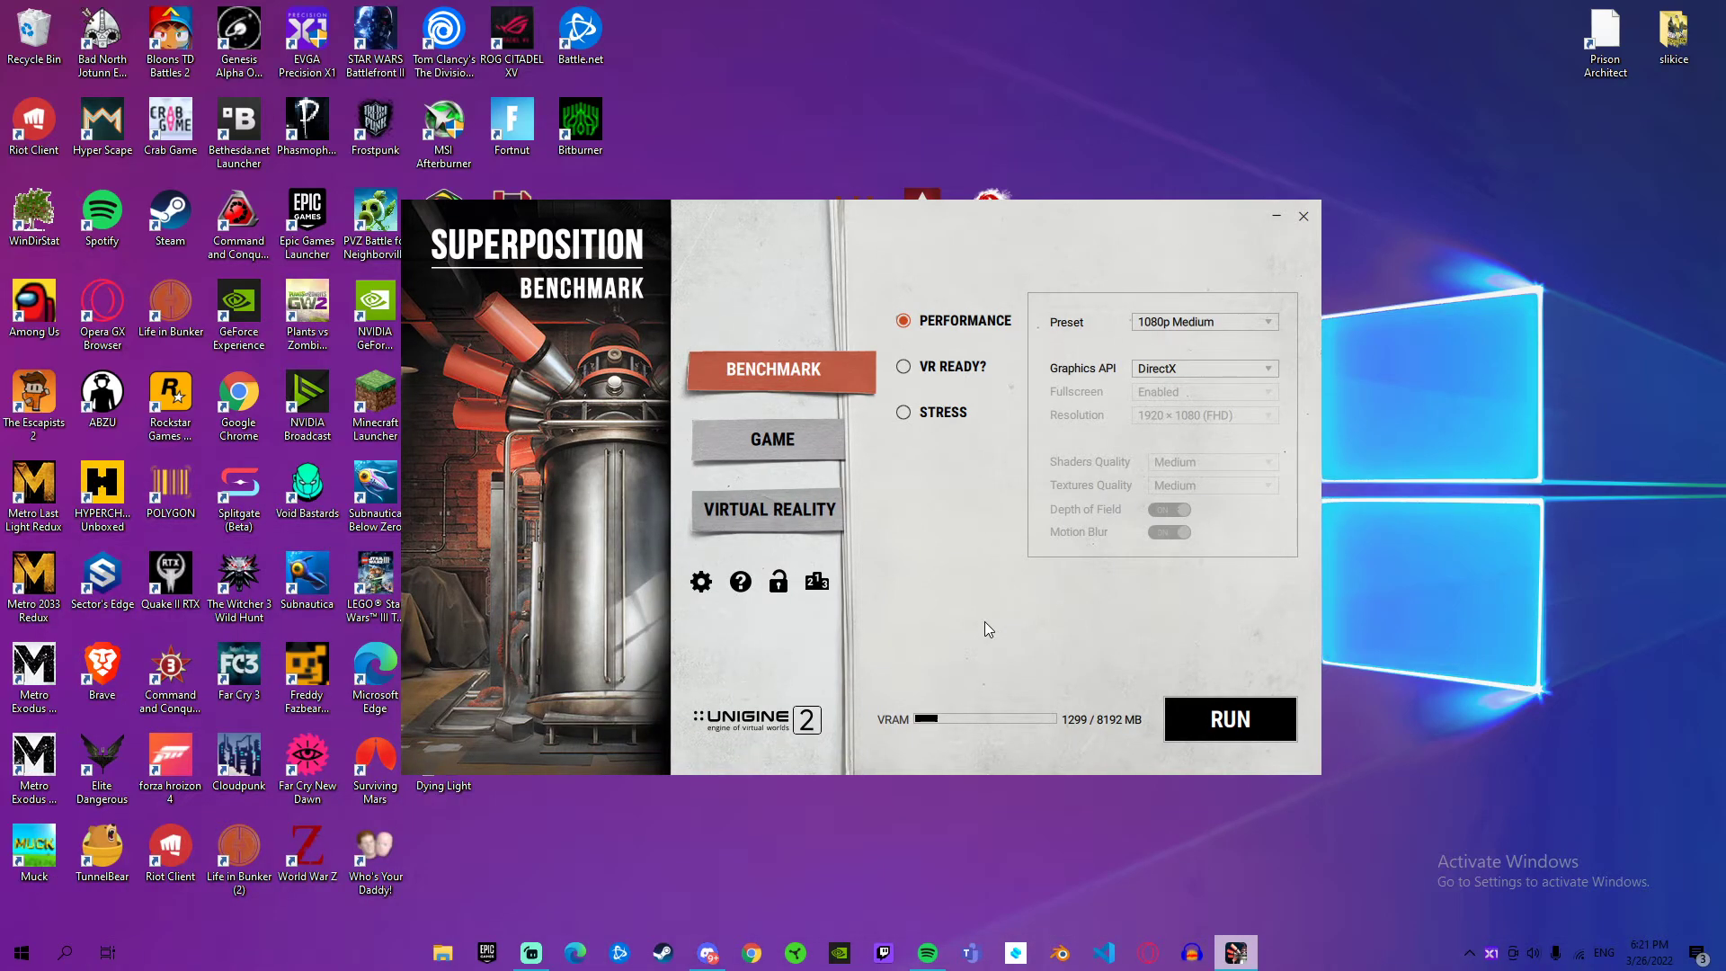
Step: Look through Superposition's Game and Benchmark settings, and close the program
drag(672, 212, 687, 227)
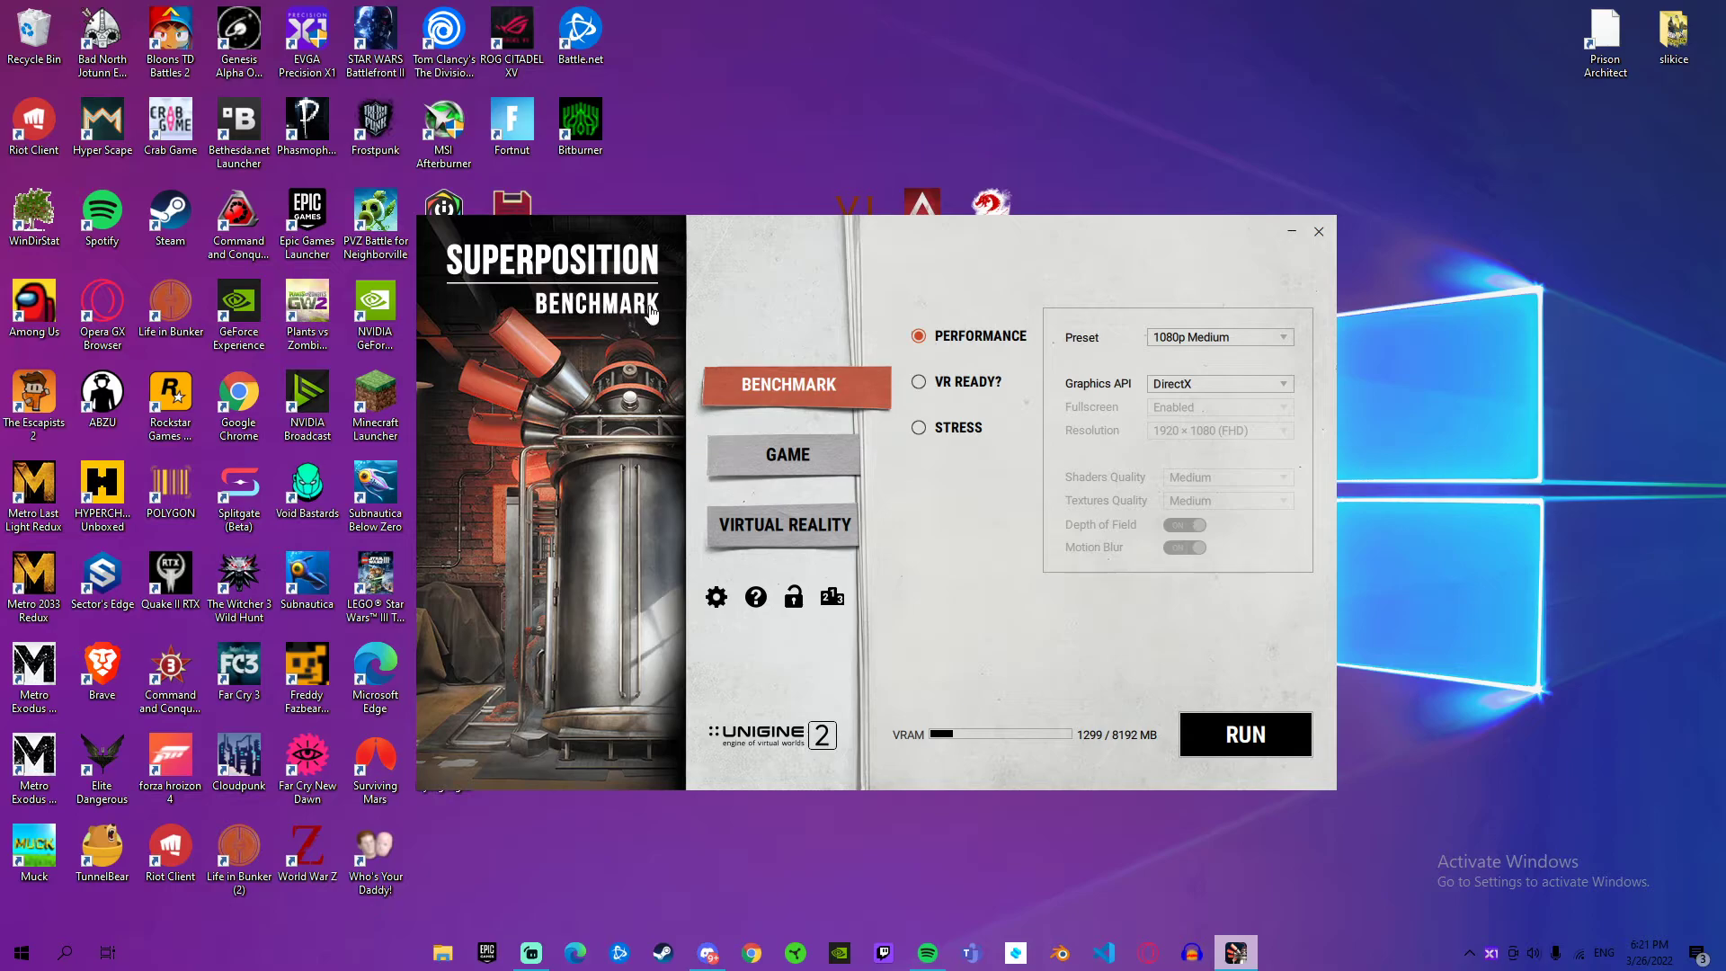
click(817, 456)
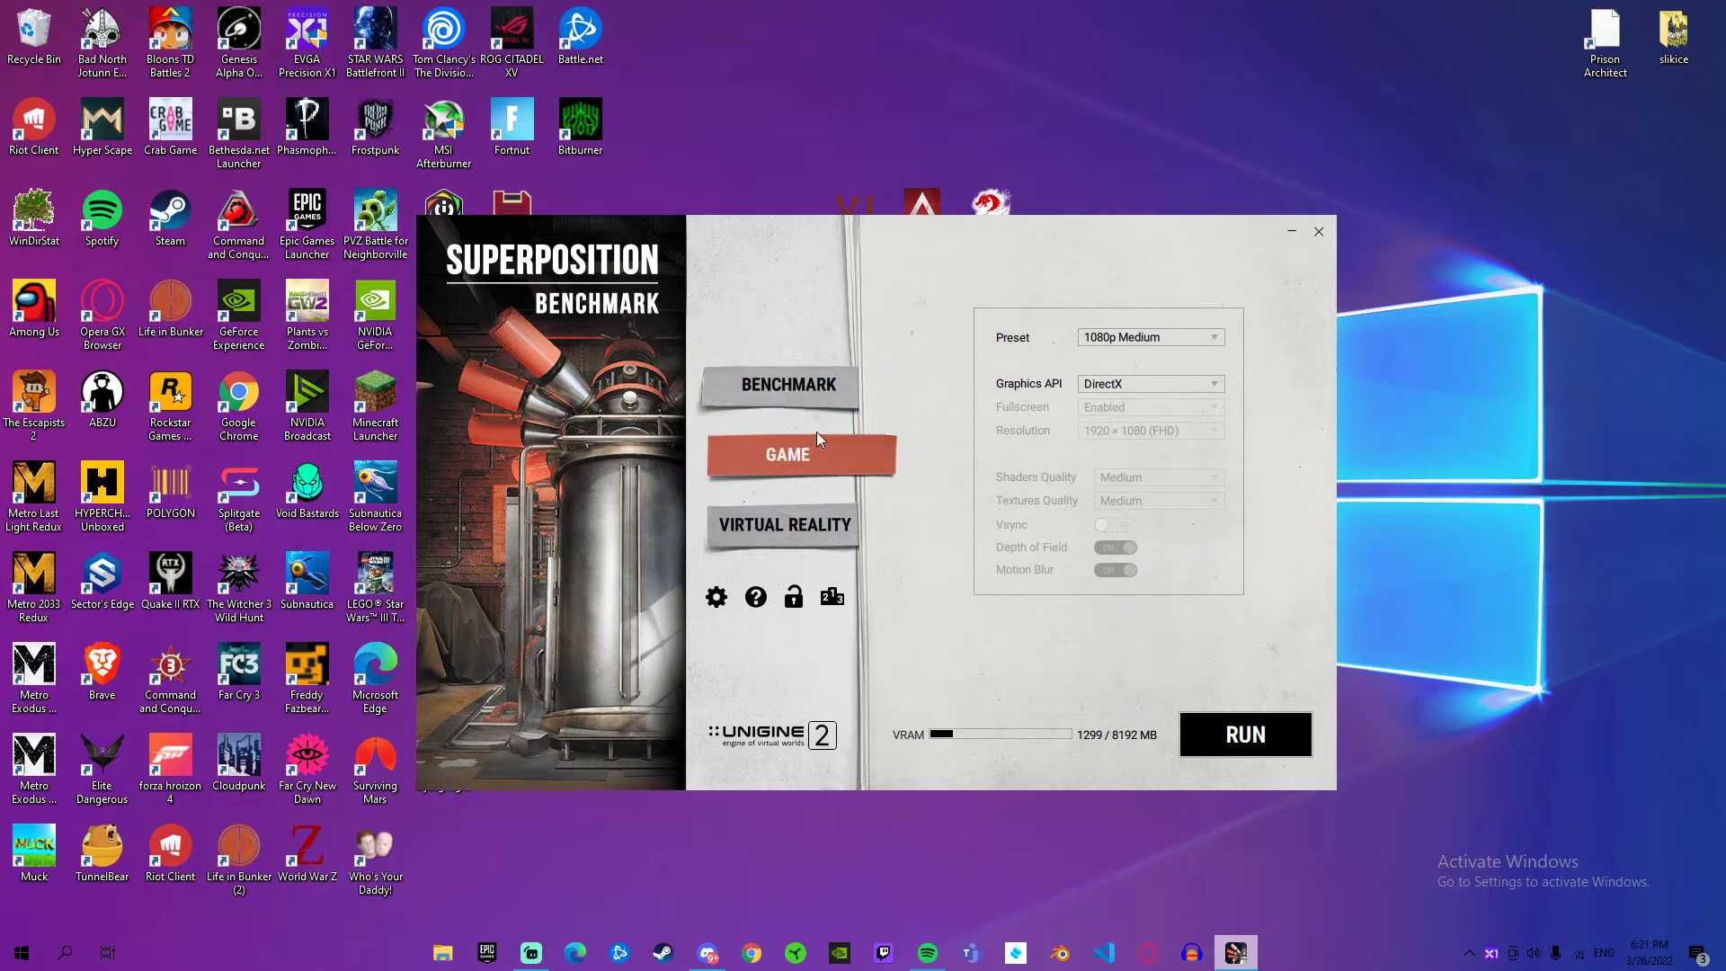
click(763, 392)
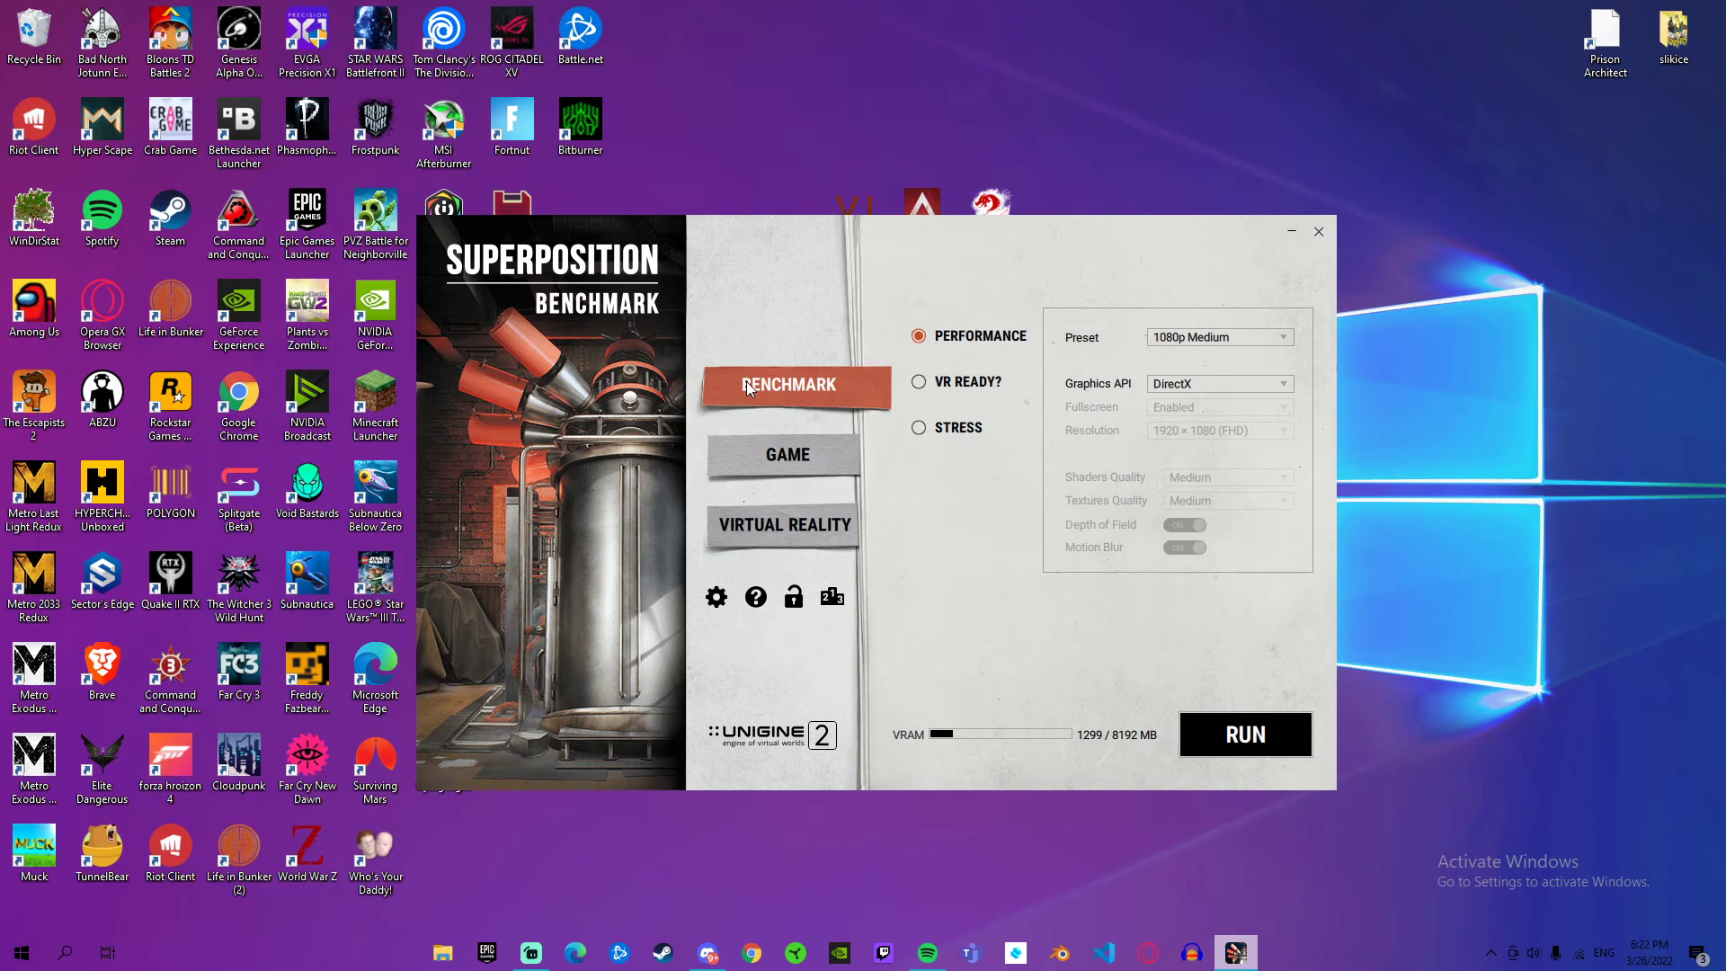
click(1318, 232)
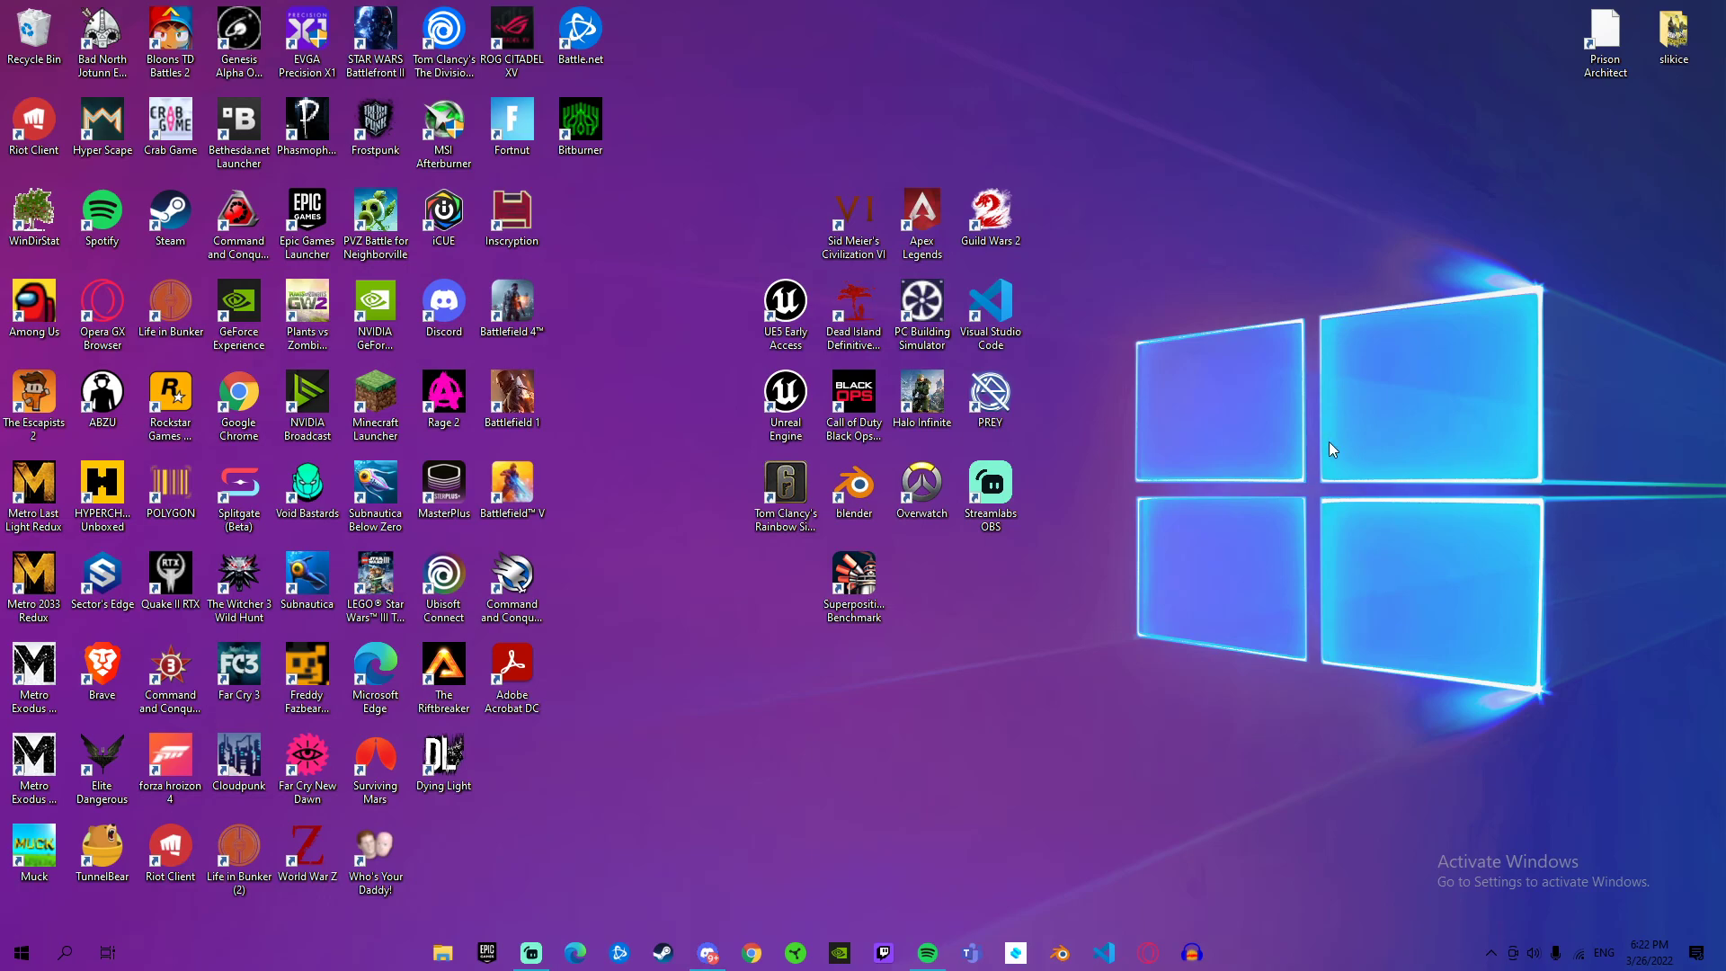